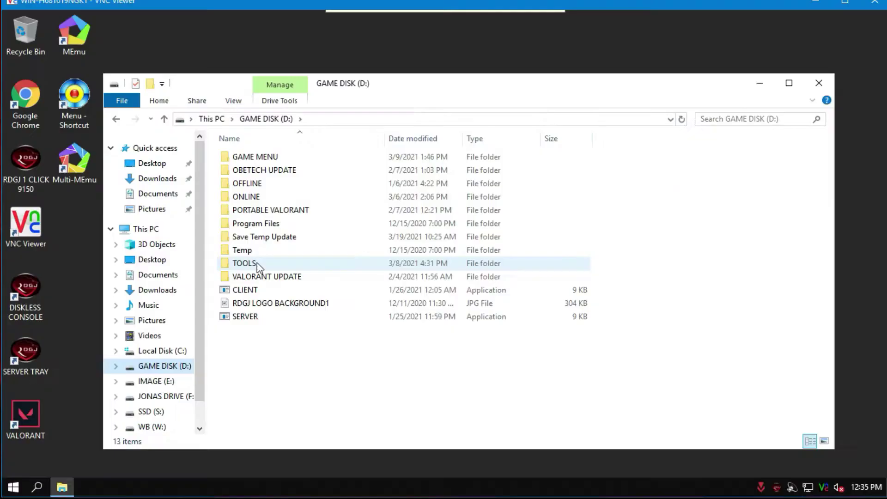
# Run gameloop_website from the TOOLS folder as administrator and show its installation location options.
pyautogui.click(265, 244)
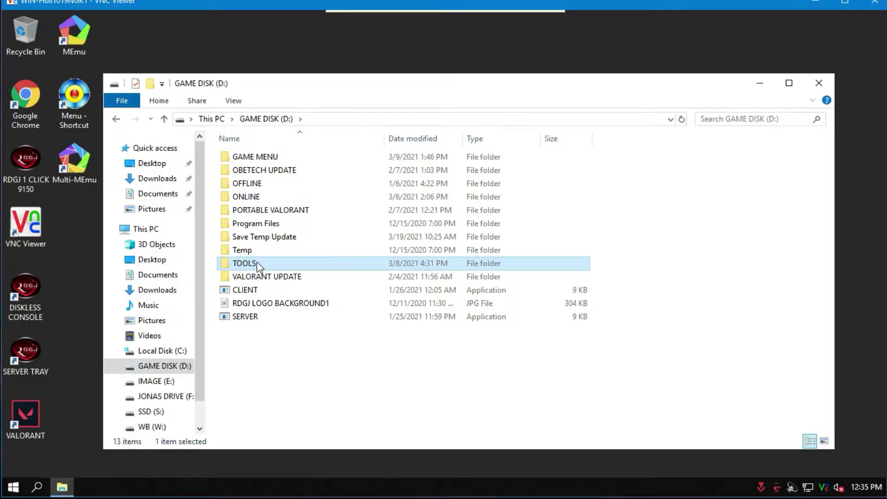
pyautogui.doubleClick(256, 265)
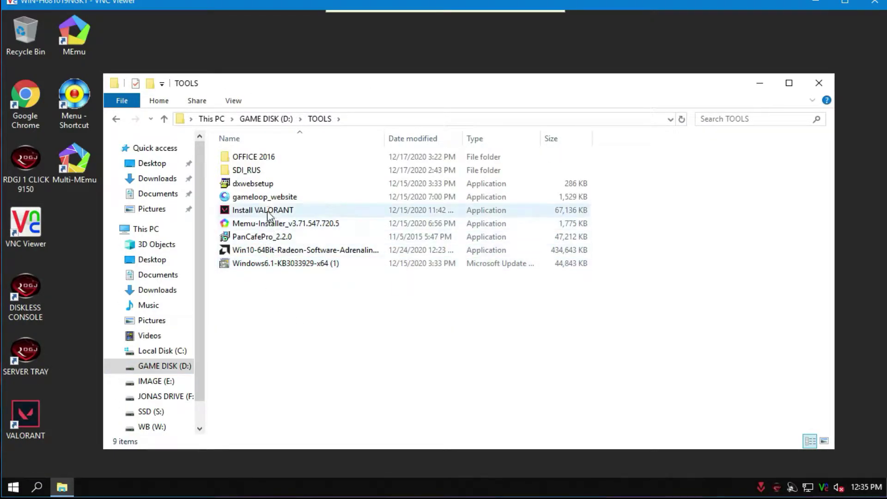
pyautogui.click(267, 197)
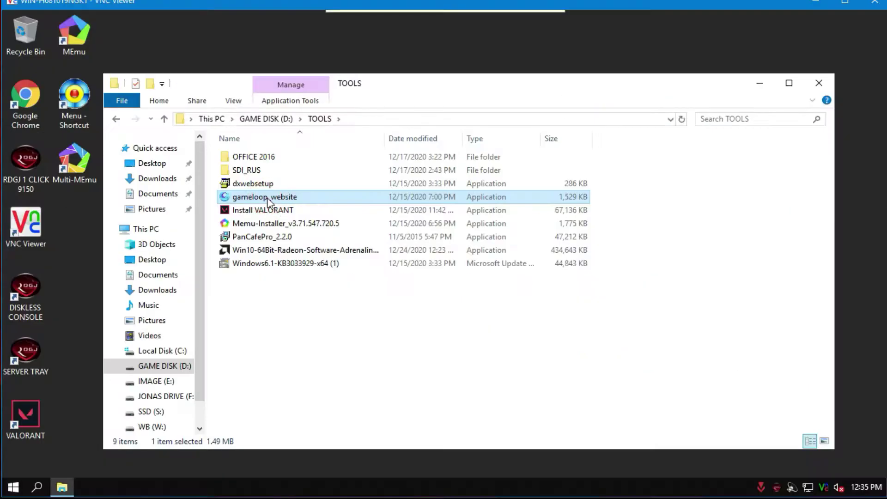
pyautogui.rightClick(329, 228)
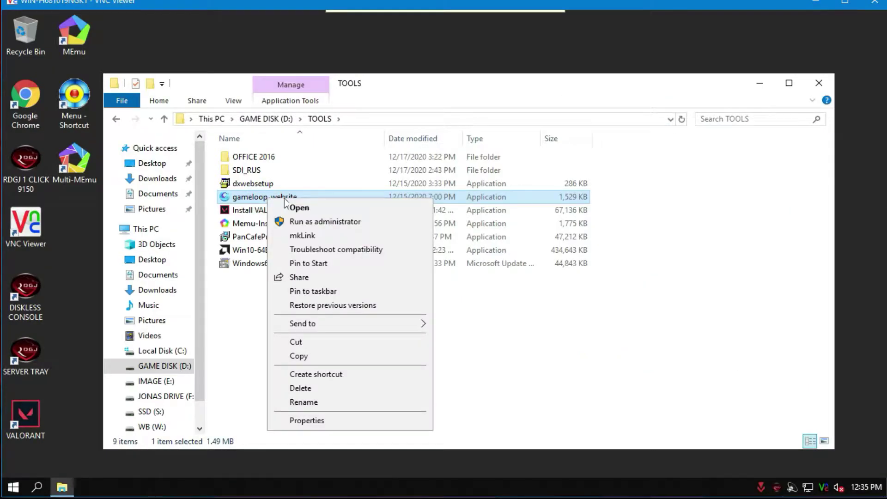
pyautogui.click(307, 222)
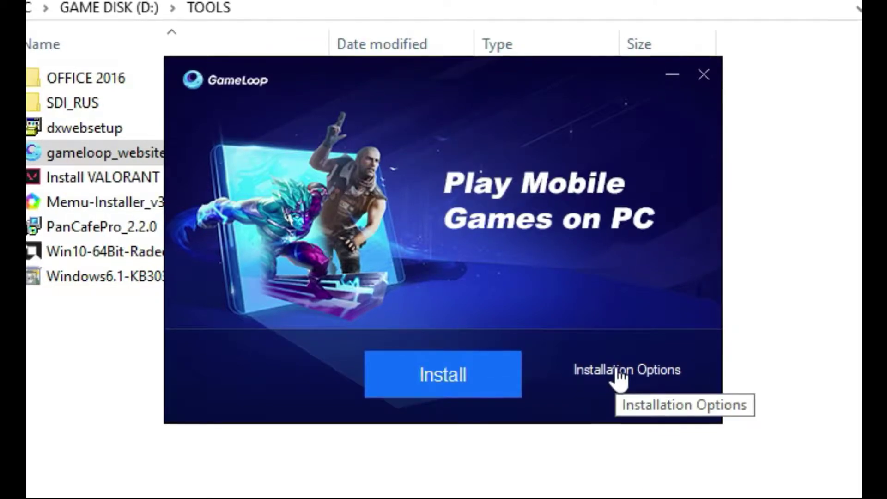
pyautogui.click(618, 372)
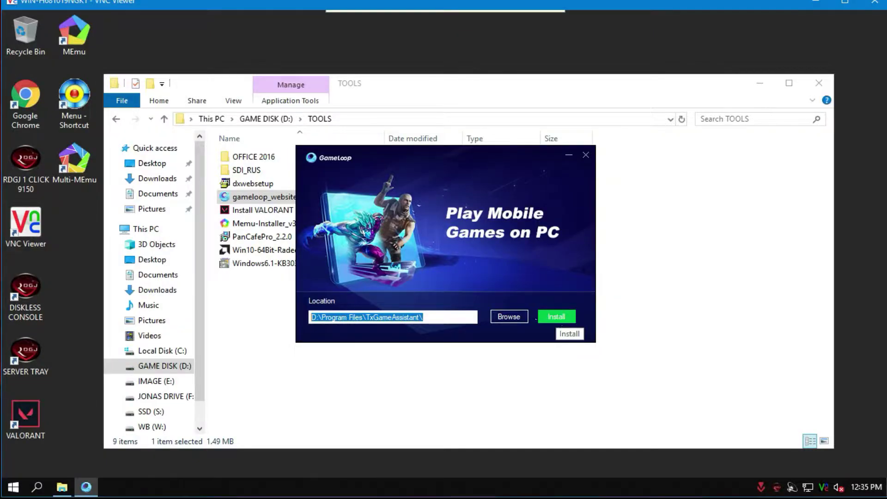
# Check the ONLINE folder on GAME DISK (D:), then return to the GameLoop installer.
pyautogui.click(159, 366)
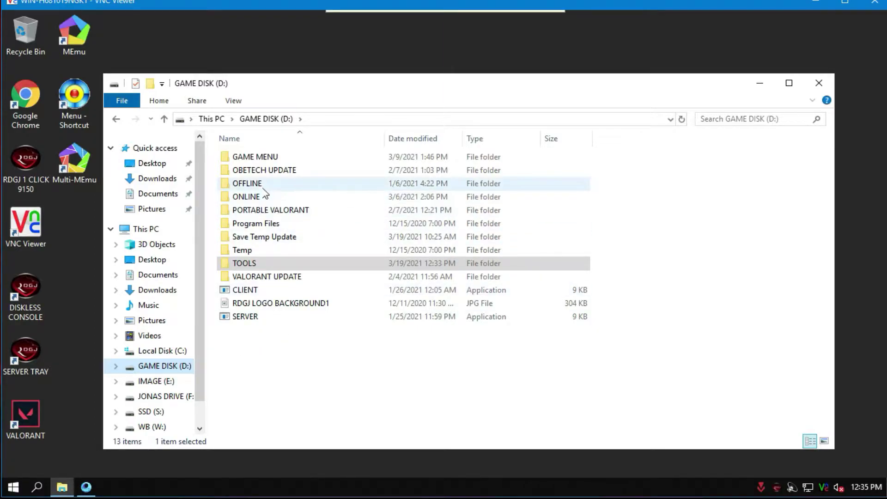
pyautogui.doubleClick(264, 197)
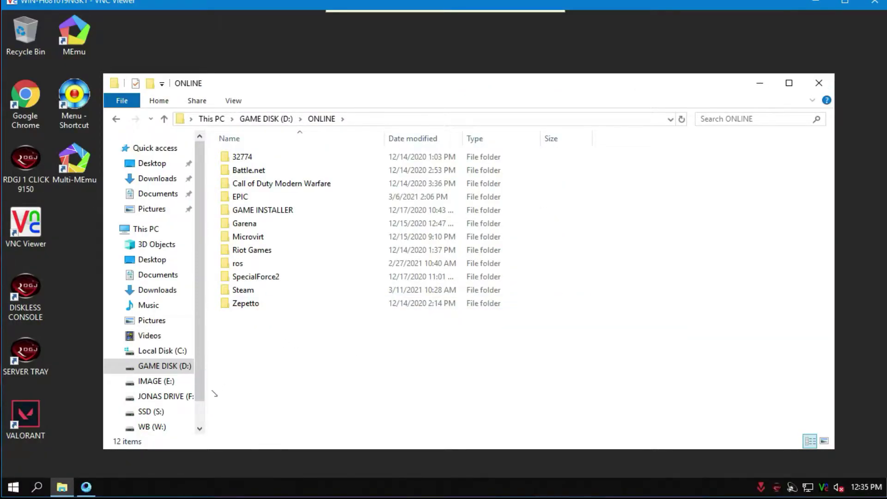
pyautogui.click(760, 84)
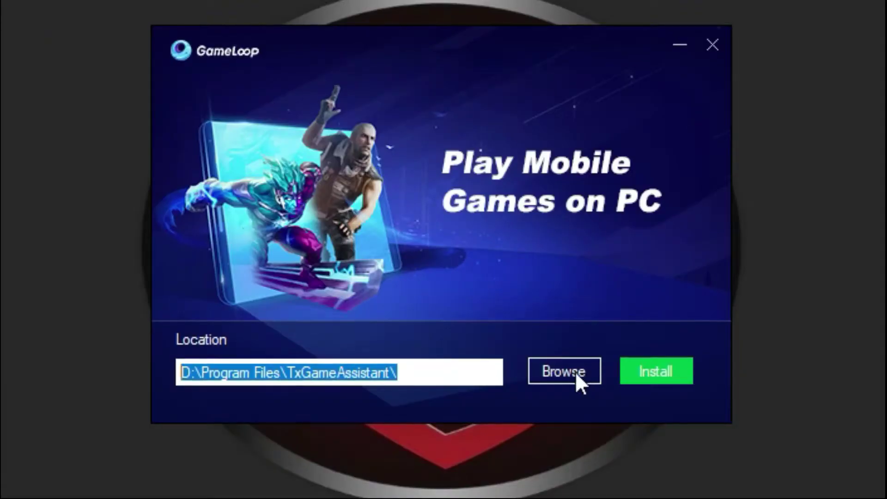
# Set the install folder to GAME DISK (D:) > ONLINE, install GameLoop, and start it when finished.
pyautogui.click(507, 317)
pyautogui.click(269, 192)
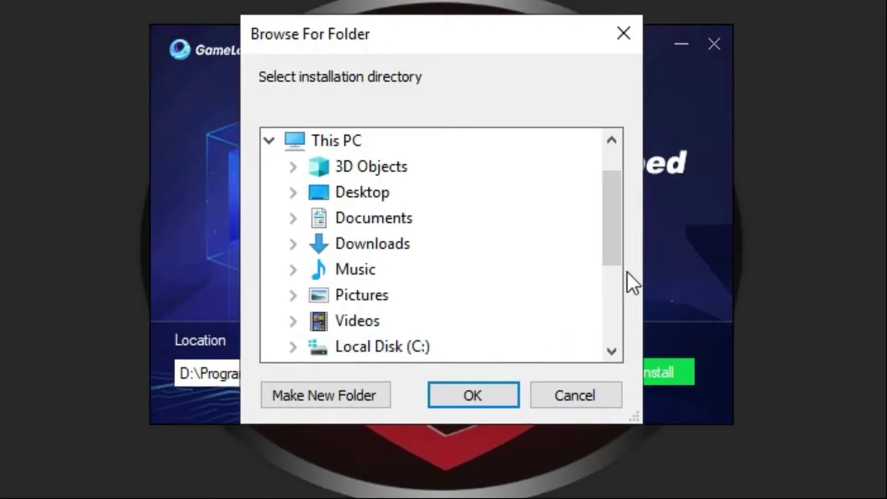
pyautogui.moveTo(614, 216); pyautogui.dragTo(614, 239)
pyautogui.scroll(-2, 598, 314)
pyautogui.click(298, 193)
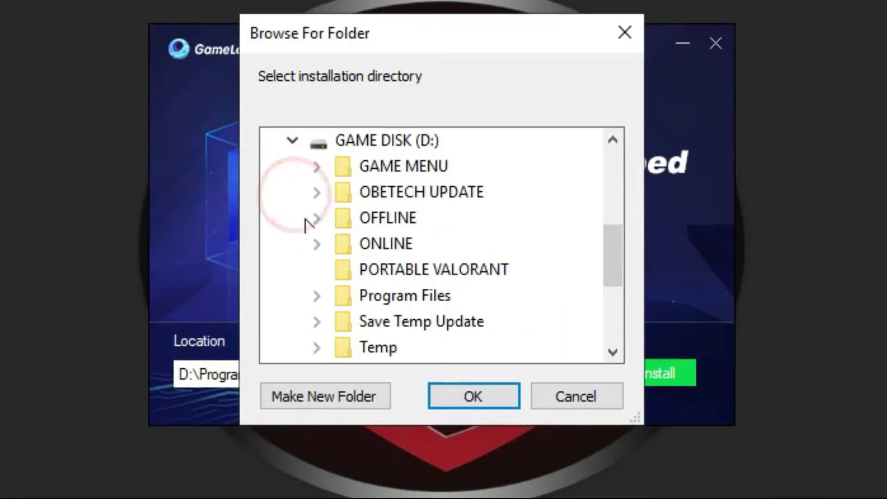
pyautogui.click(374, 248)
pyautogui.doubleClick(374, 247)
pyautogui.click(467, 401)
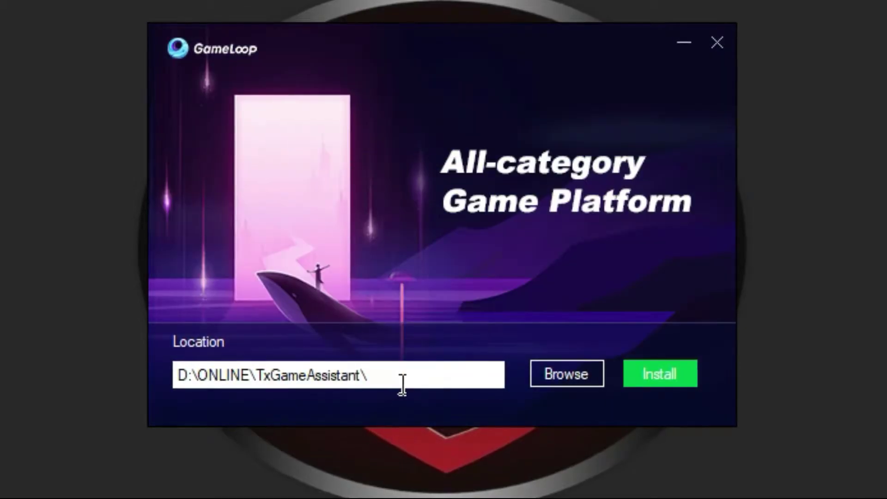
pyautogui.click(660, 375)
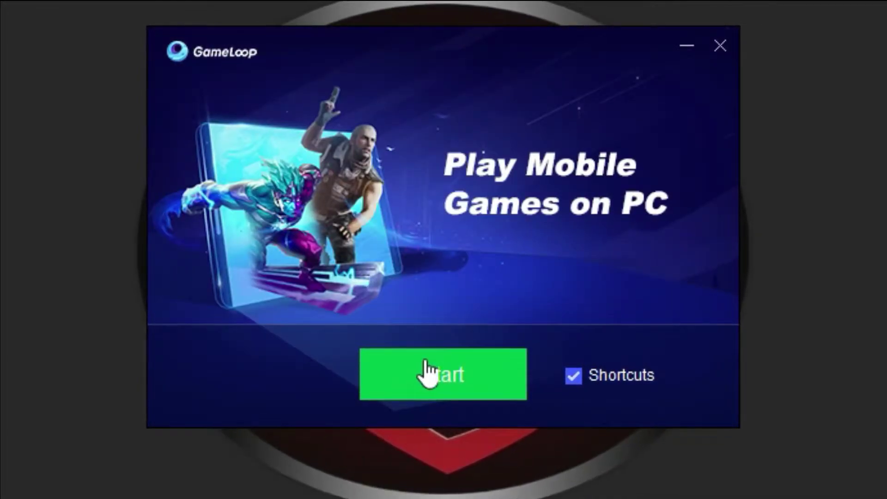
pyautogui.click(431, 384)
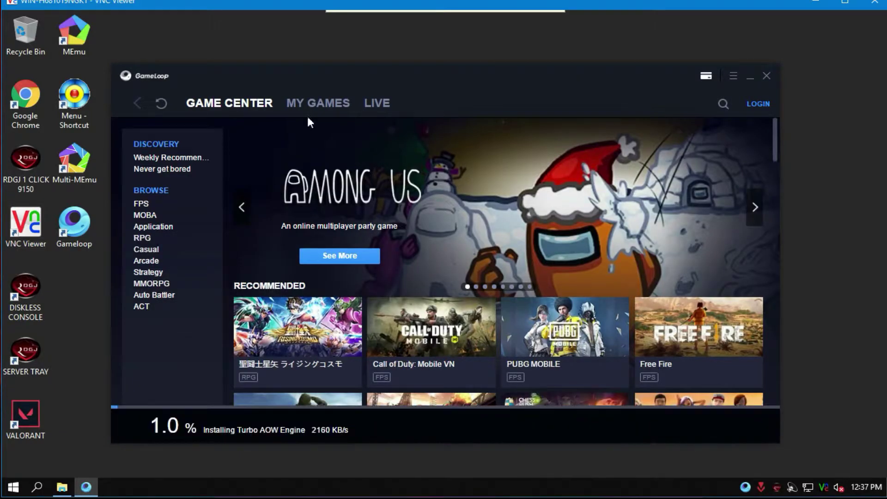
# Download Call of Duty from its Game Center store page.
pyautogui.click(323, 107)
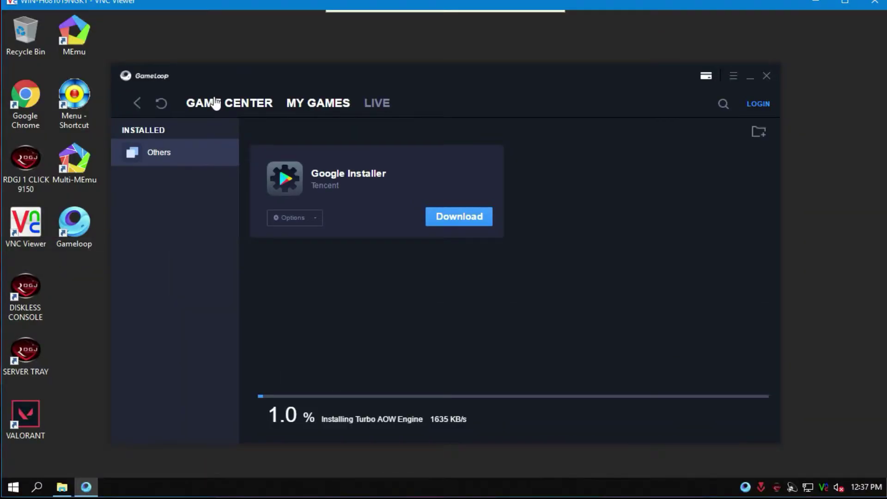
pyautogui.click(141, 61)
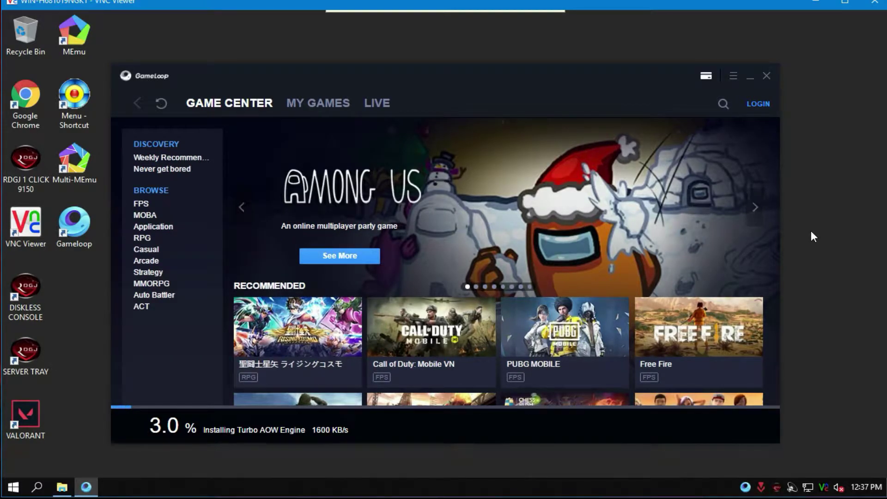
pyautogui.click(437, 338)
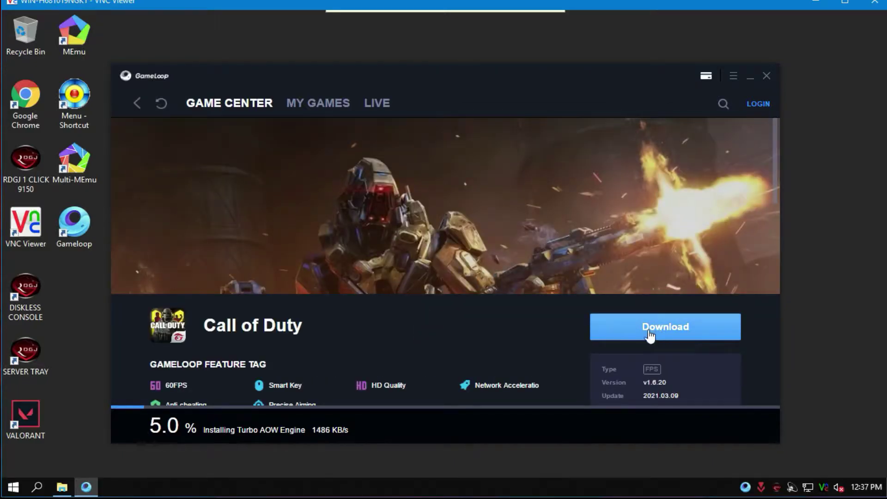
pyautogui.click(650, 334)
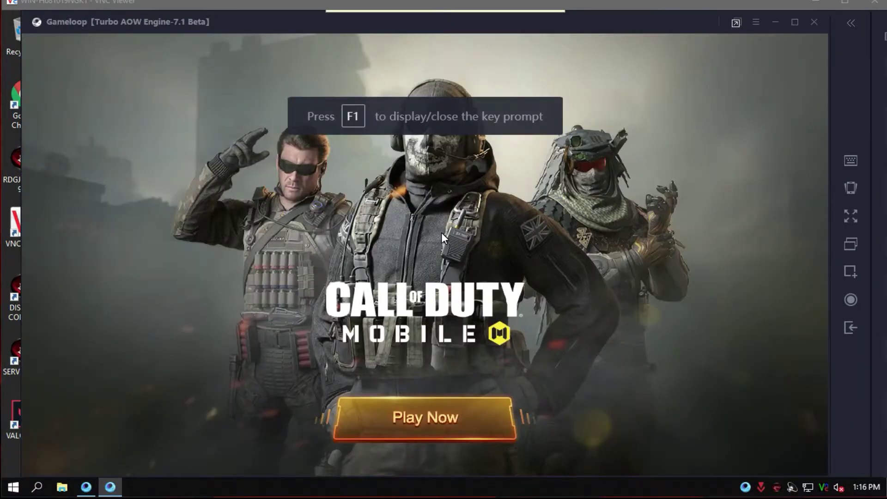
# Skip the Call of Duty controls tutorial, accept the terms and privacy policy, then exit the game.
pyautogui.click(417, 417)
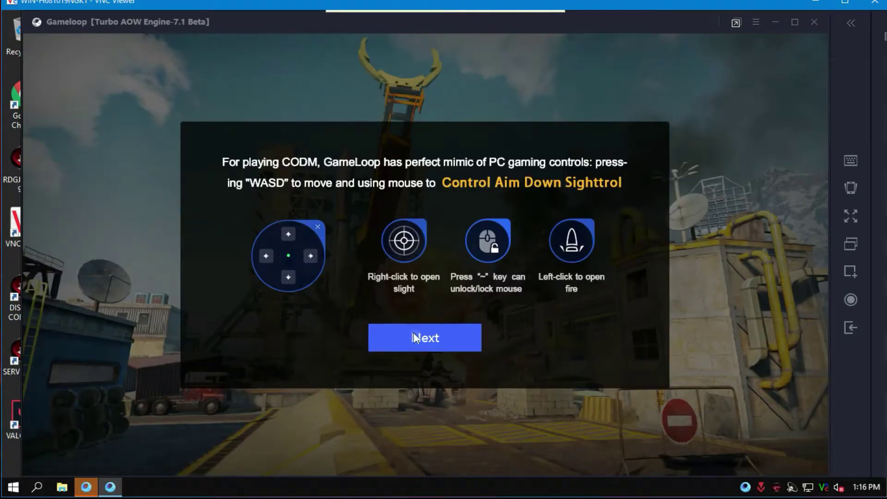
pyautogui.click(419, 341)
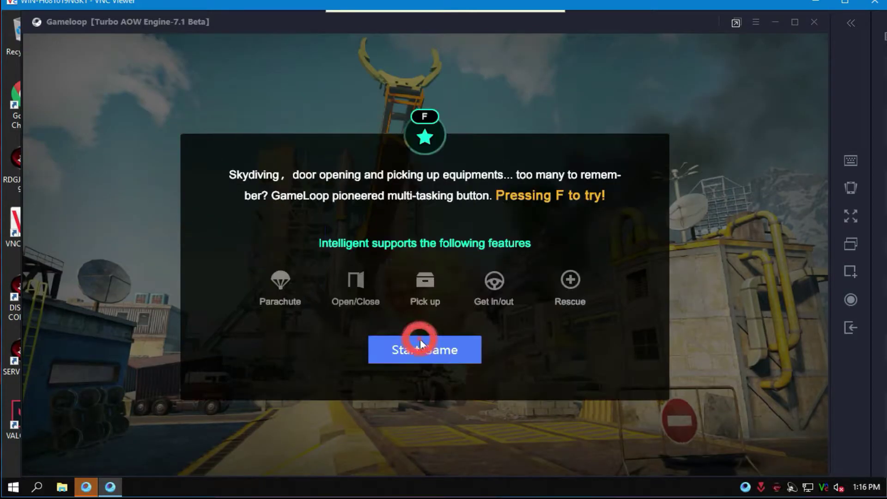
pyautogui.click(418, 351)
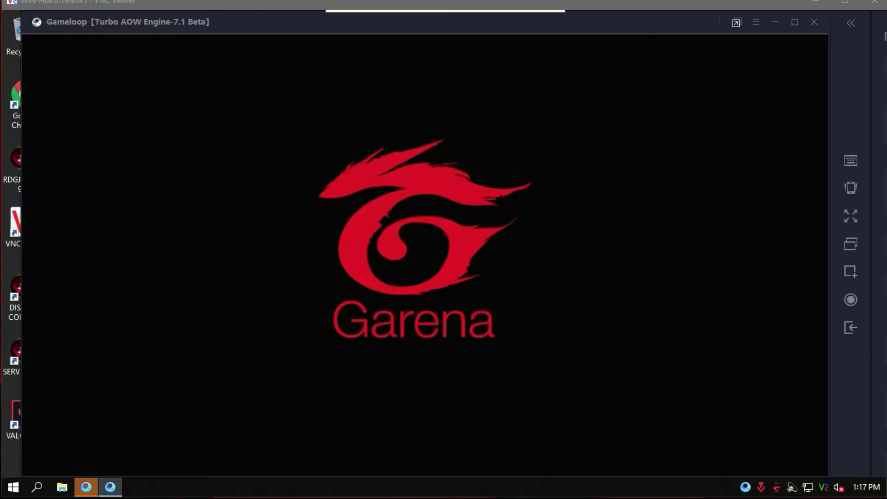
pyautogui.click(440, 254)
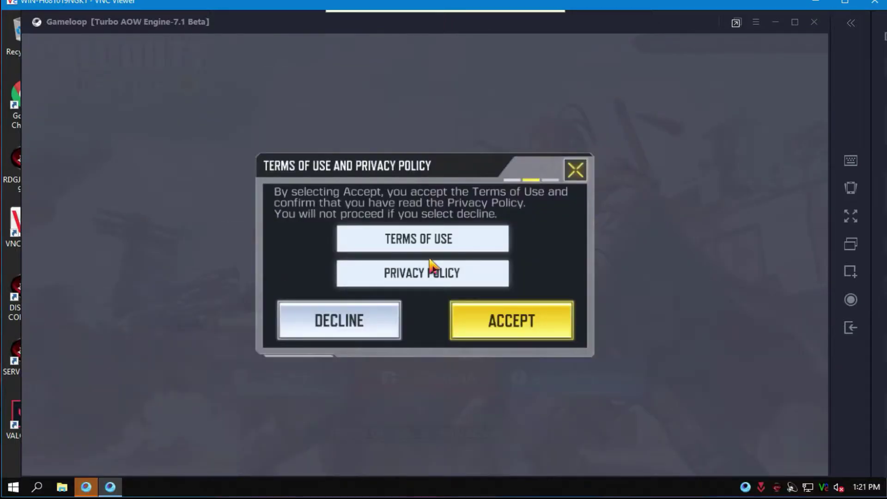
pyautogui.click(497, 318)
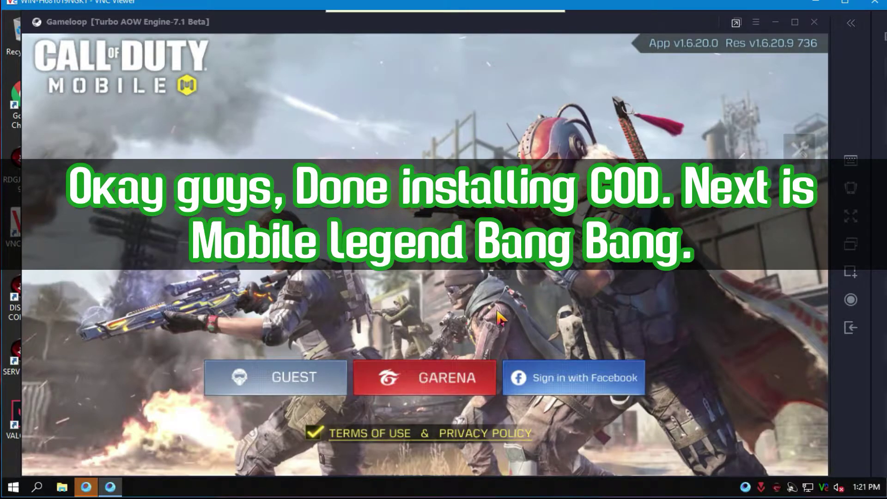
pyautogui.click(814, 22)
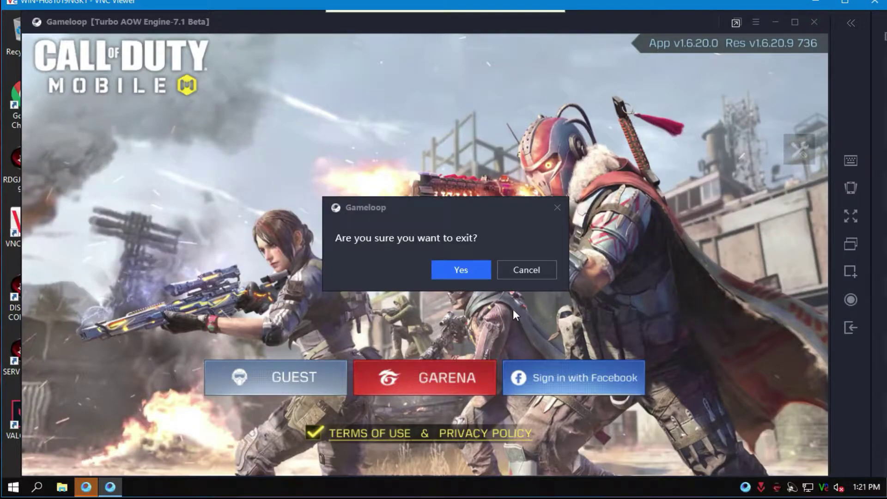
pyautogui.click(469, 274)
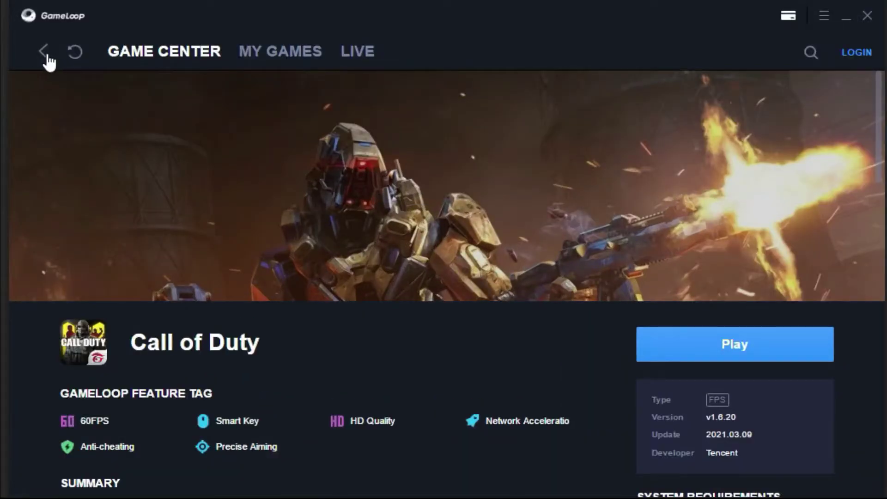
# Search the game store for 'mobile legends bang'.
pyautogui.click(132, 101)
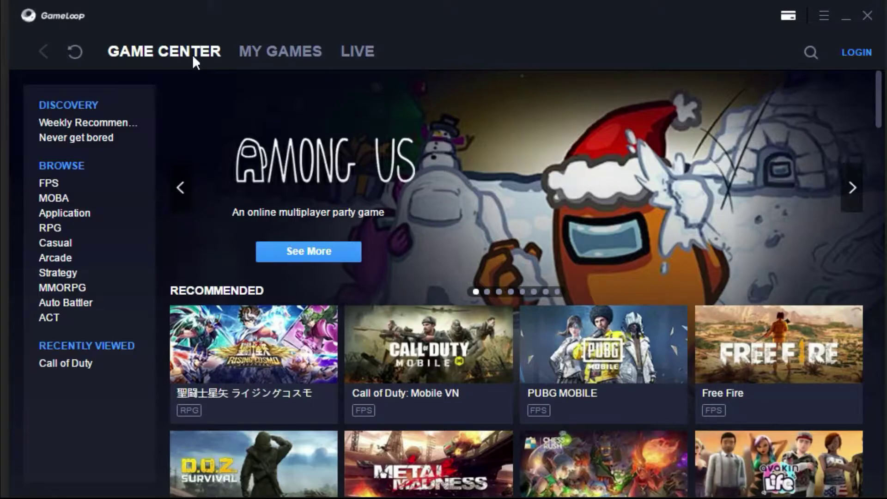
pyautogui.click(277, 52)
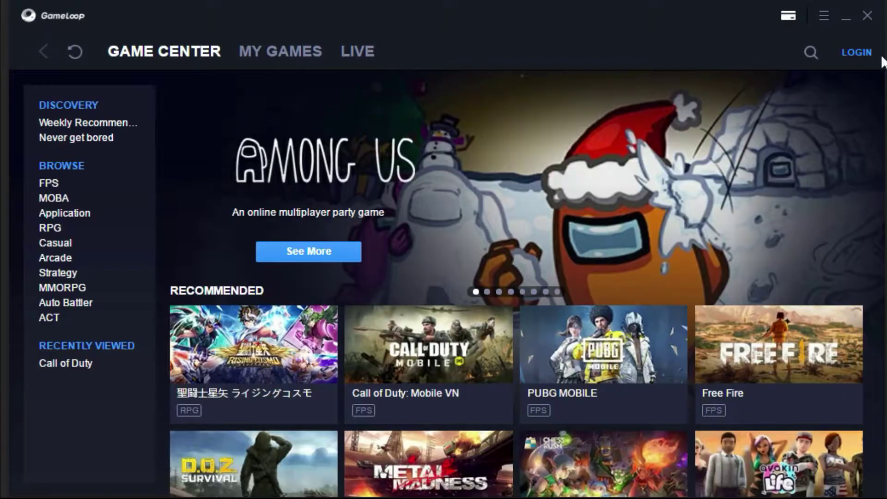
pyautogui.click(814, 57)
pyautogui.write('mobile legends bang')
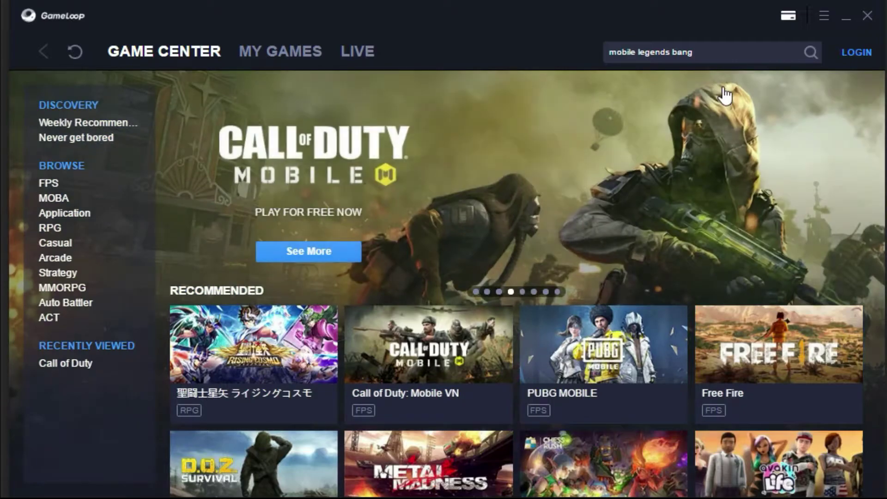
pyautogui.press('Return')
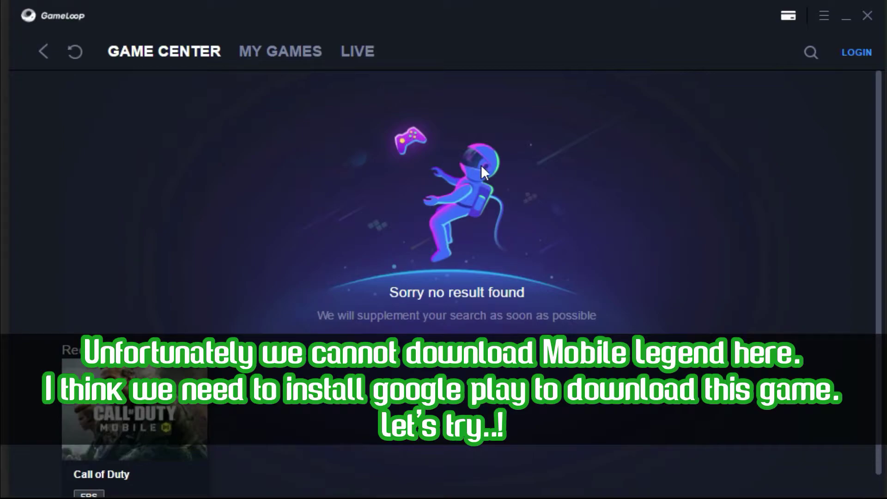
# Open the Mobile Legends result, go back to the Game Center home, and open My Games.
pyautogui.click(806, 54)
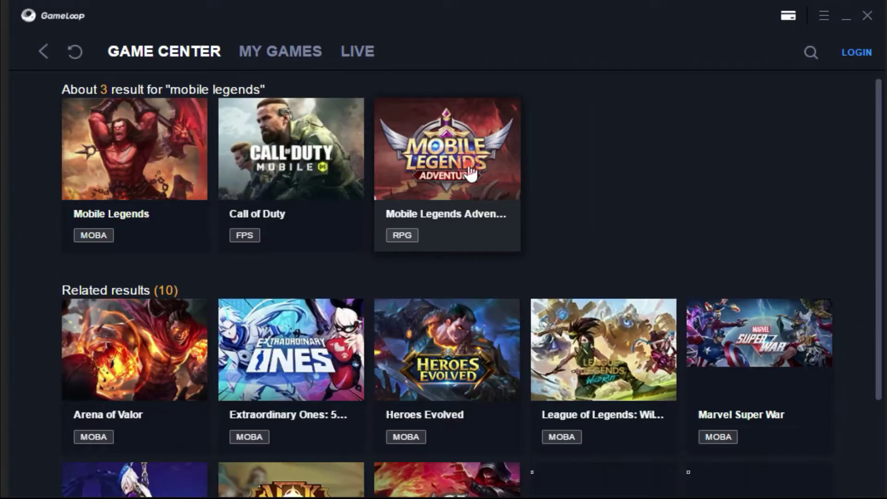
pyautogui.click(469, 174)
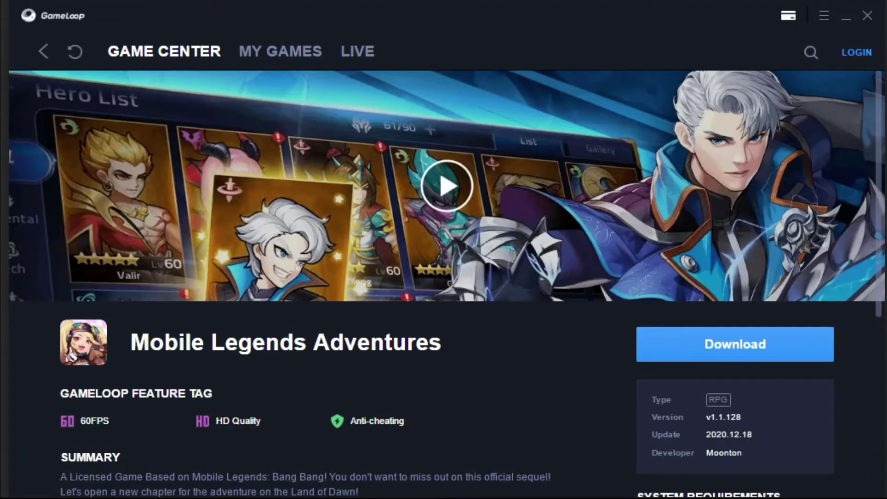
pyautogui.click(437, 343)
pyautogui.click(291, 343)
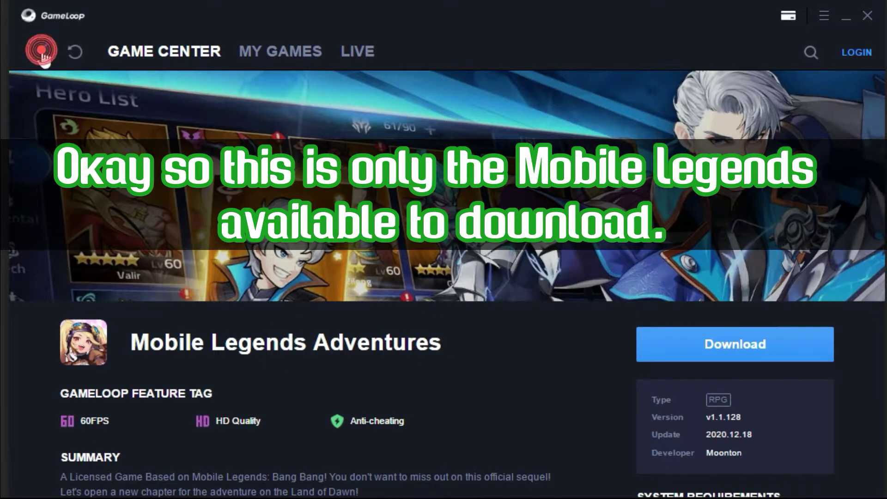
pyautogui.click(41, 52)
pyautogui.click(41, 52)
pyautogui.click(252, 51)
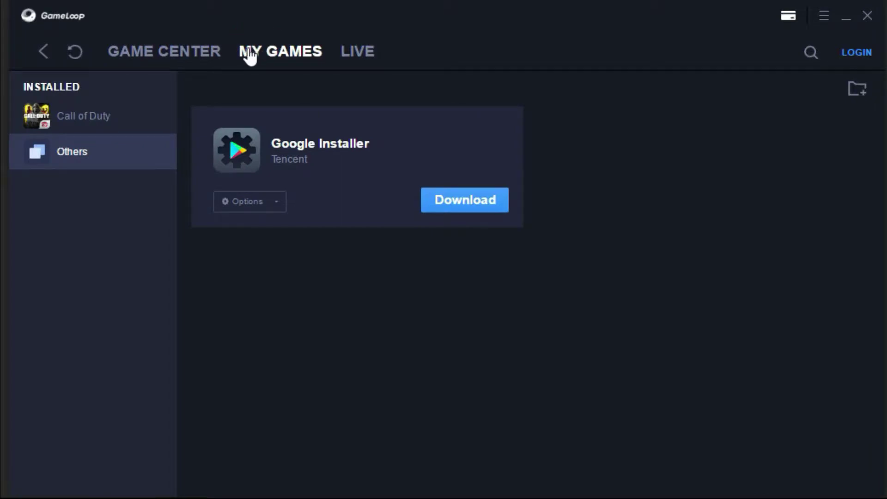
# Download Google Installer, apply the Google services update with a reboot, and open the Installer.
pyautogui.click(278, 199)
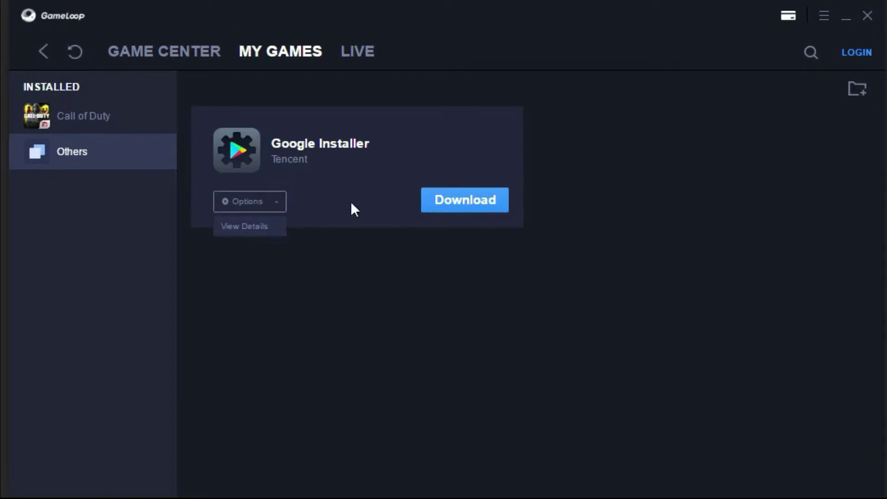
pyautogui.click(469, 200)
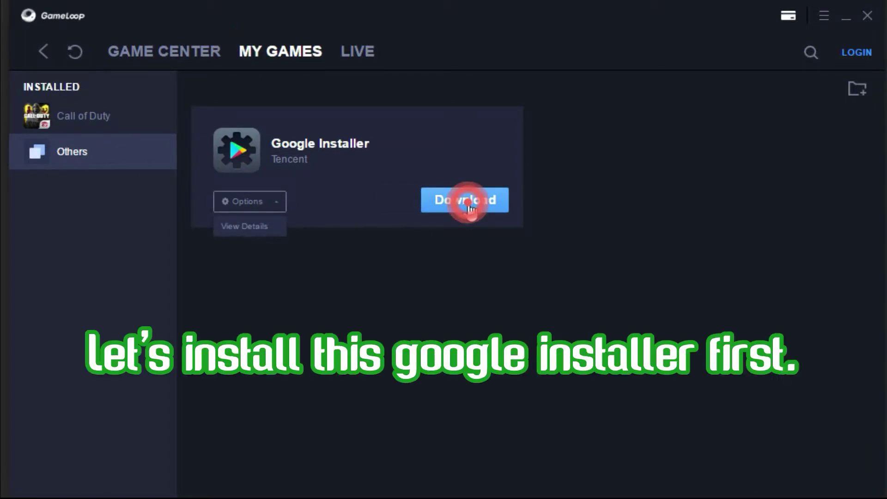
pyautogui.click(350, 211)
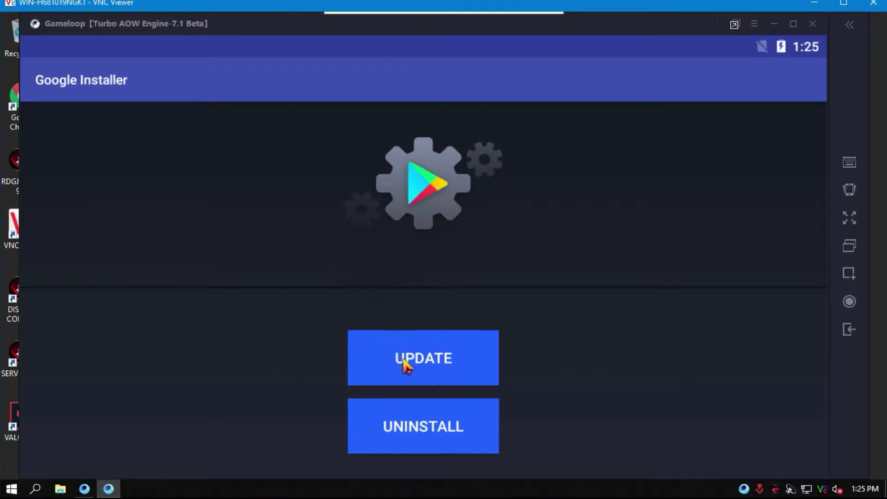
pyautogui.click(417, 367)
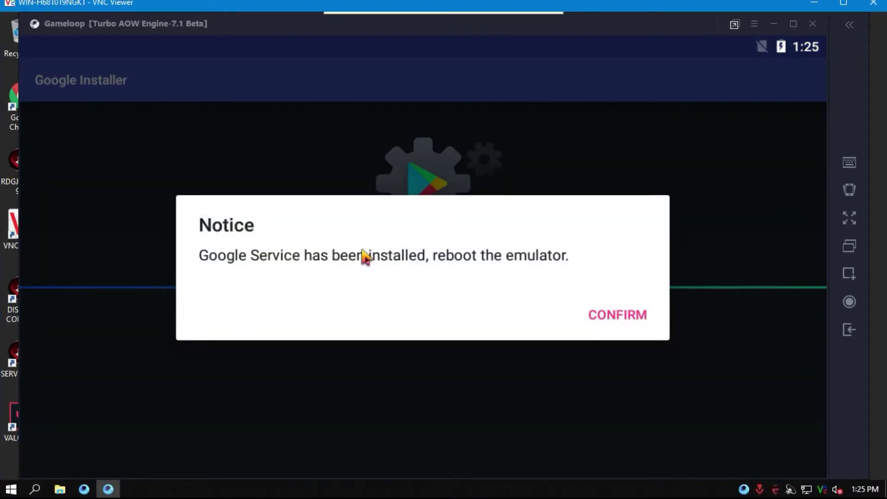
pyautogui.click(614, 316)
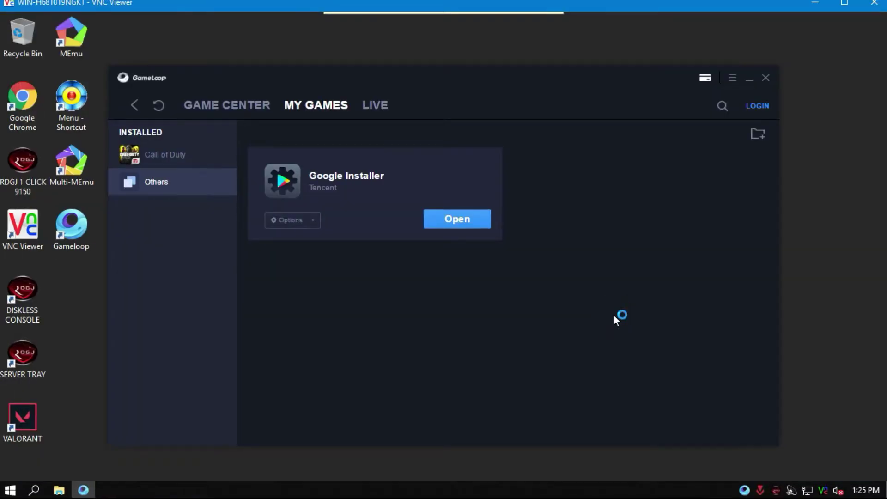
pyautogui.click(454, 219)
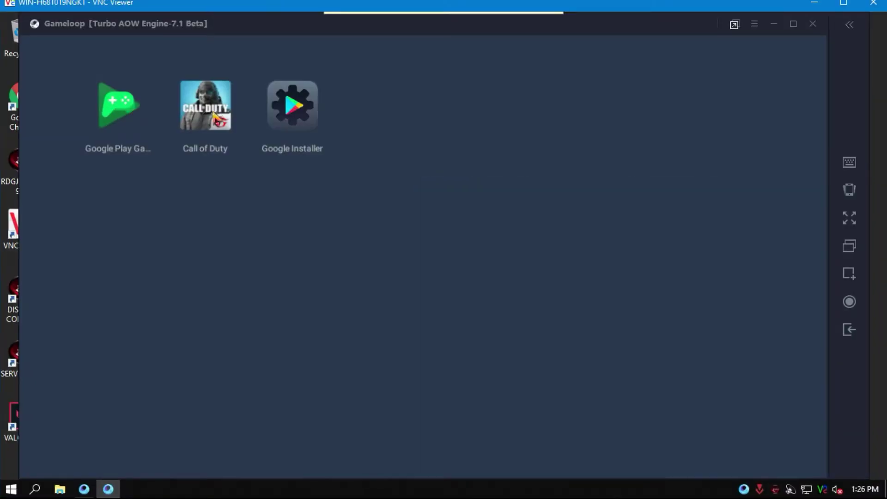
# Launch Google Play Games and enter the Google account e-mail under Use another account.
pyautogui.click(126, 115)
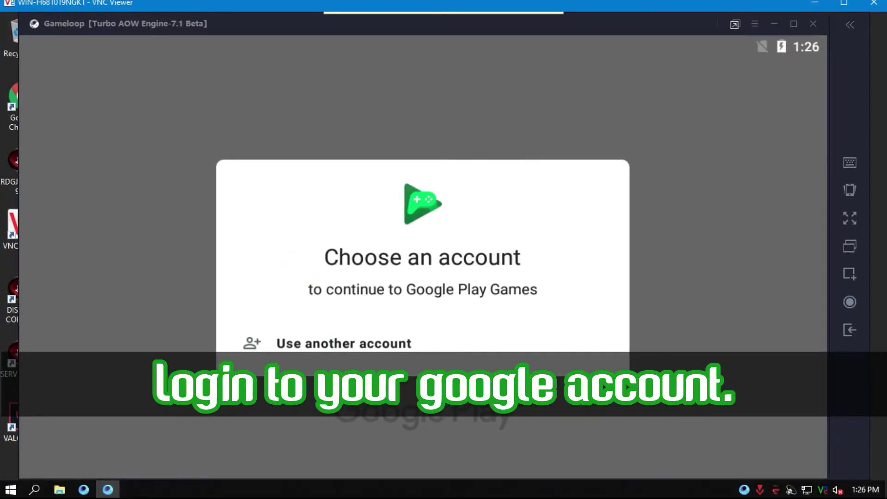
pyautogui.click(364, 344)
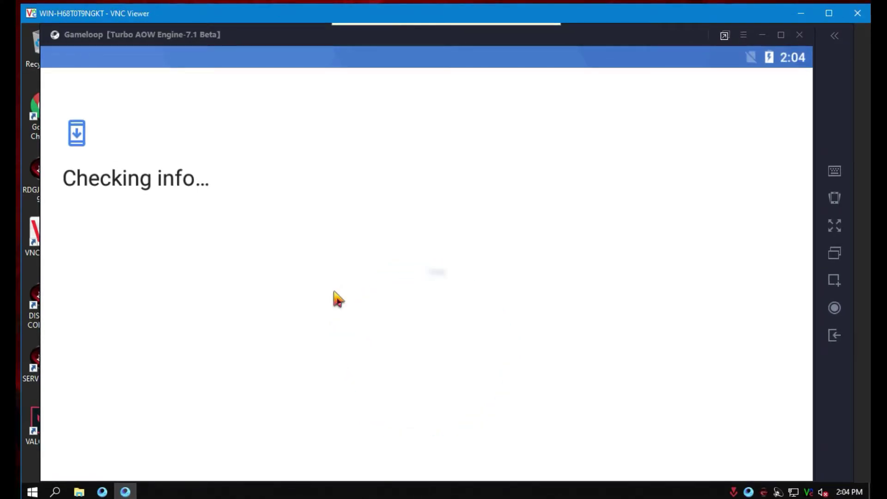
pyautogui.click(327, 297)
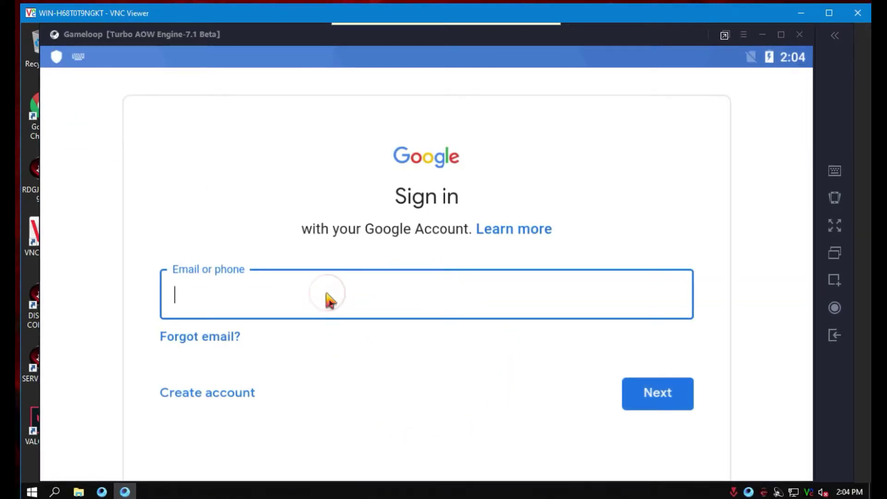
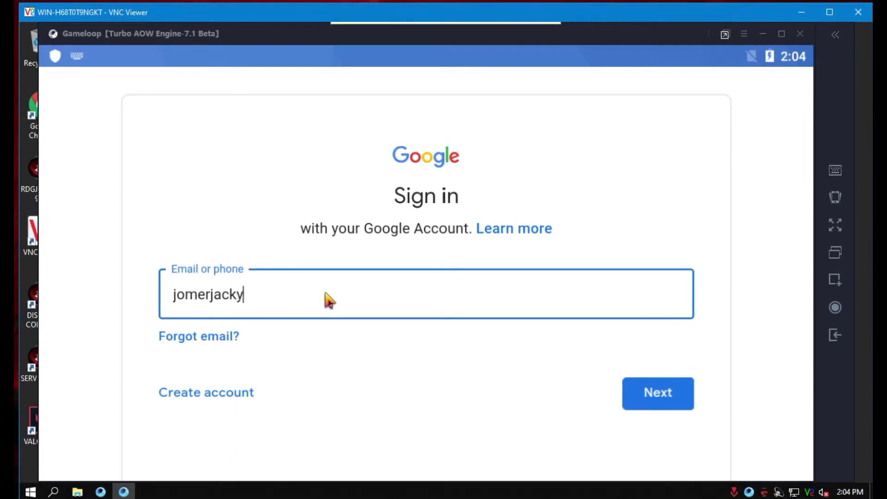
pyautogui.press('Return')
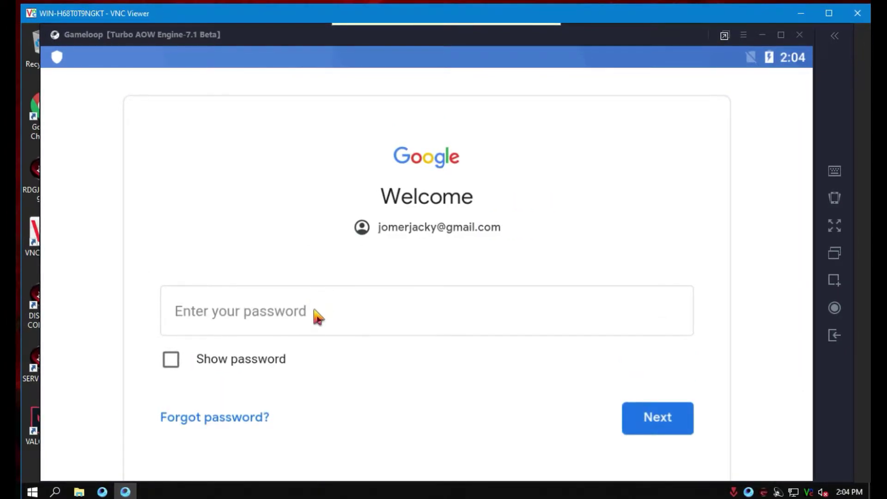
# Enter the account password, agree to Google's terms, and accept the Google Services settings.
pyautogui.click(312, 311)
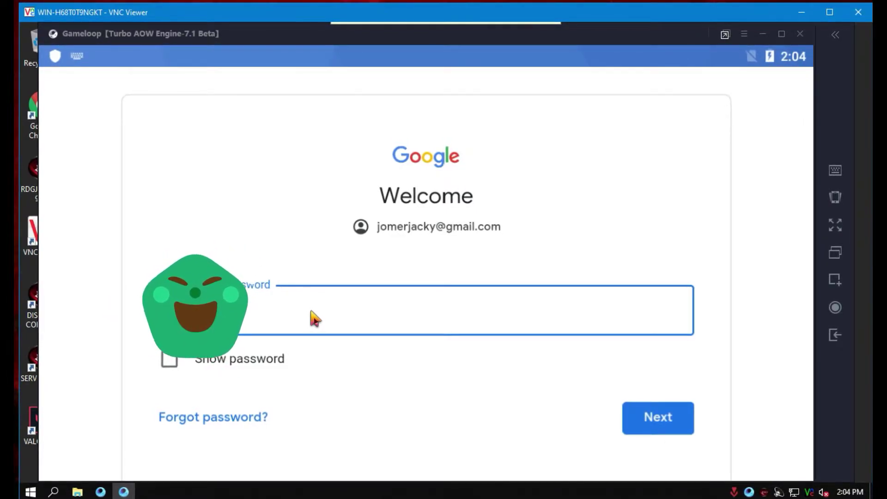
pyautogui.click(659, 418)
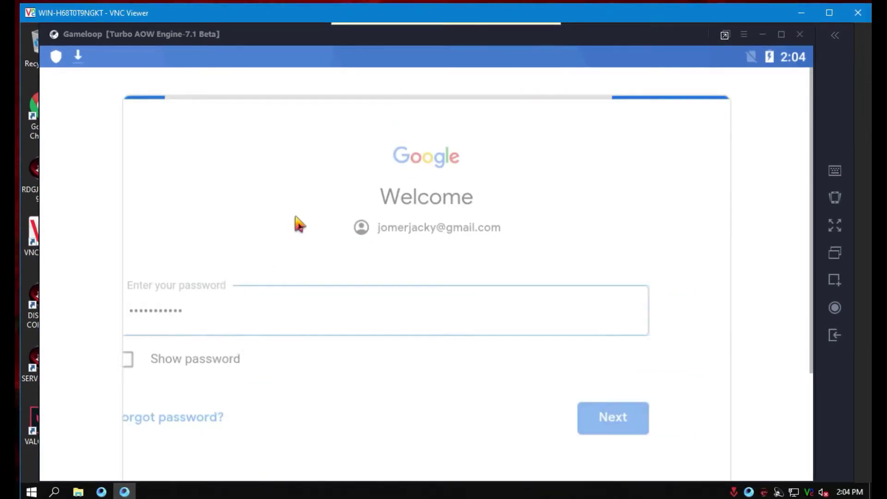
pyautogui.click(660, 464)
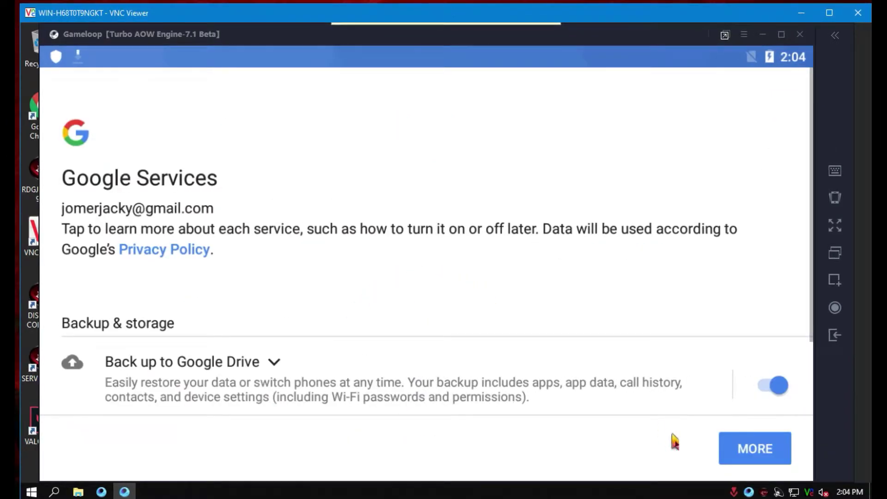
pyautogui.click(745, 452)
pyautogui.click(751, 451)
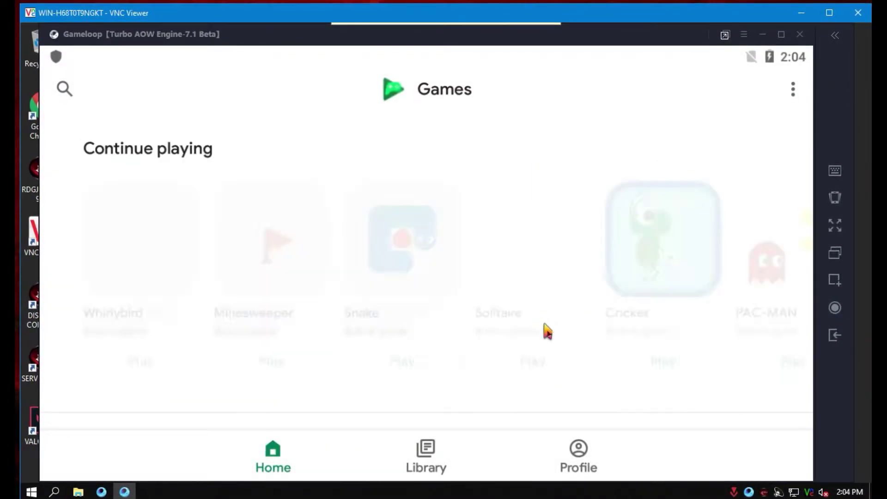
# Search Play Games for 'mobile legends bang bang 5v5' and install Mobile Legends: Bang Bang.
pyautogui.click(61, 89)
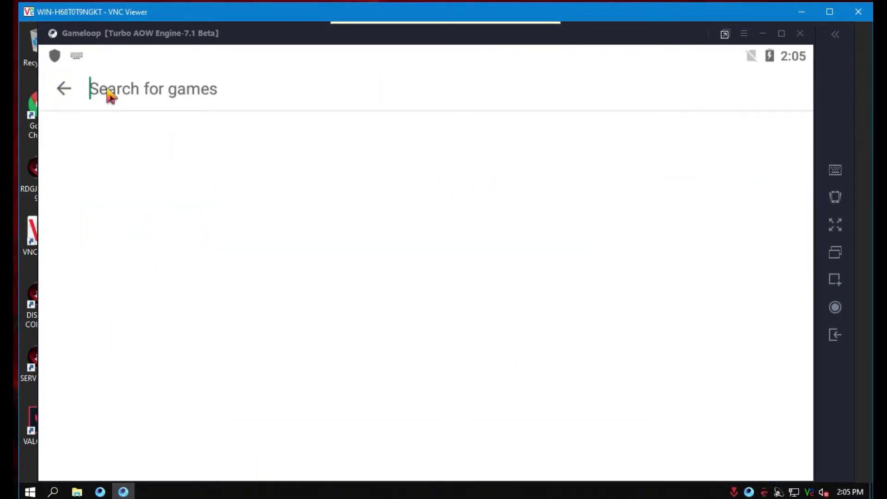
pyautogui.write('mobile legend')
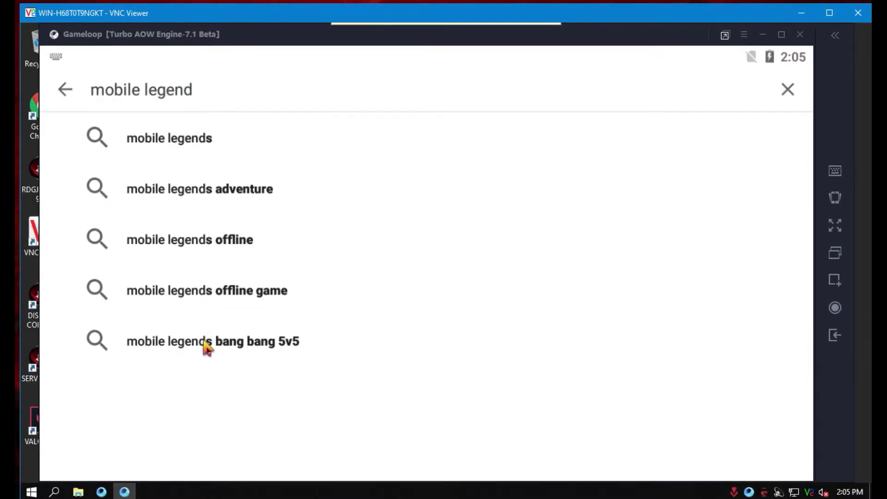
pyautogui.click(207, 350)
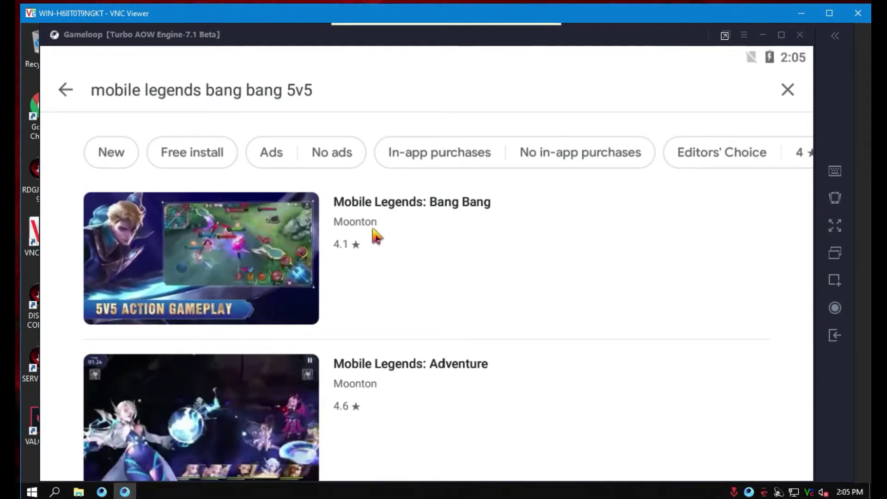
pyautogui.click(370, 204)
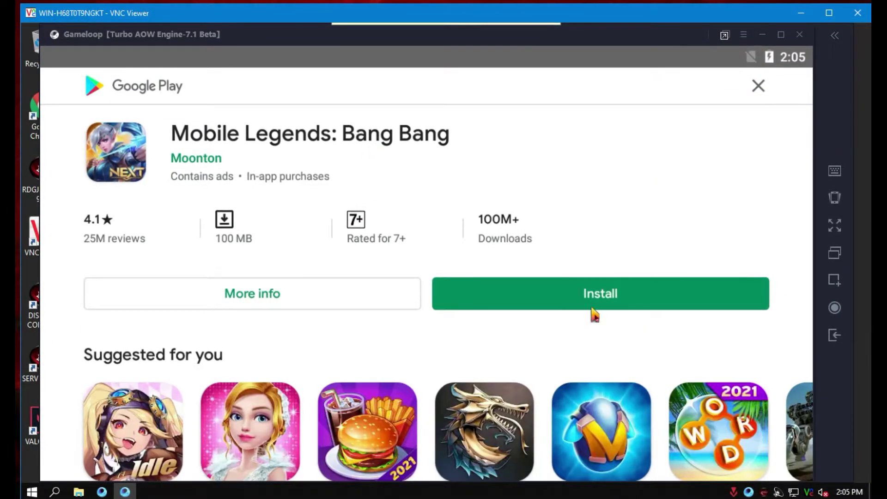
pyautogui.click(601, 300)
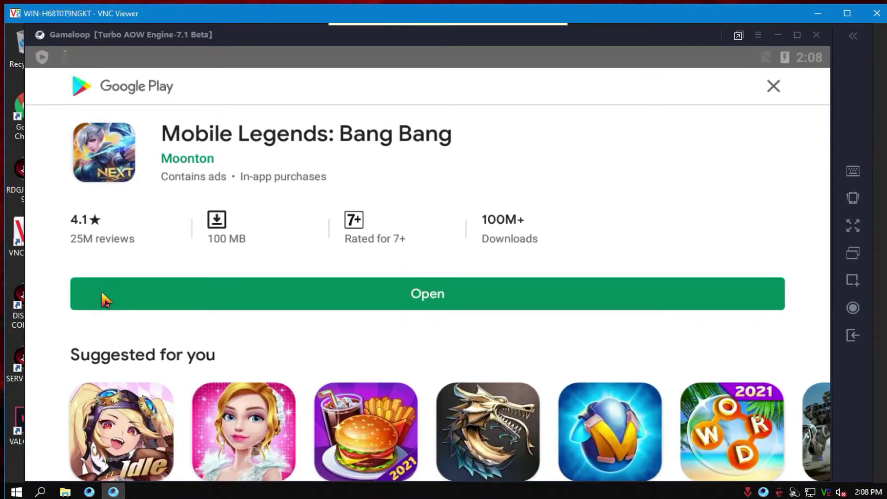
# Launch Mobile Legends: Bang Bang, dismiss the Moonton sign-in, and exit the game.
pyautogui.click(392, 297)
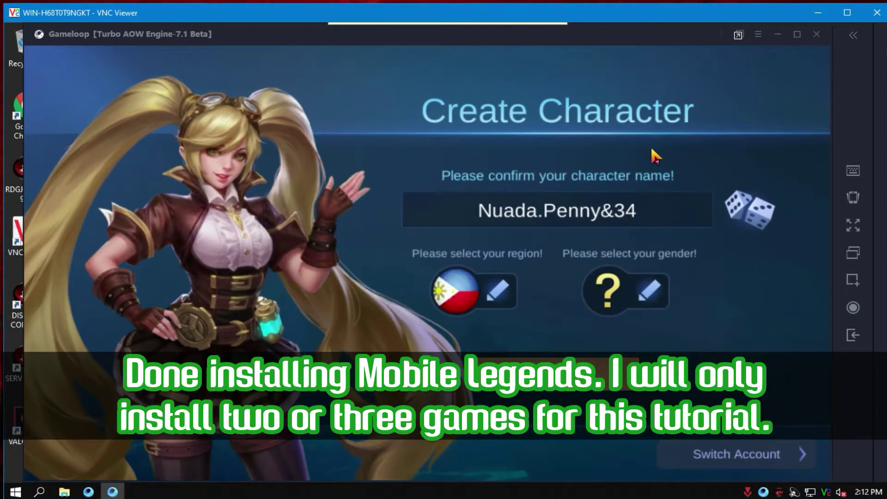
pyautogui.click(724, 452)
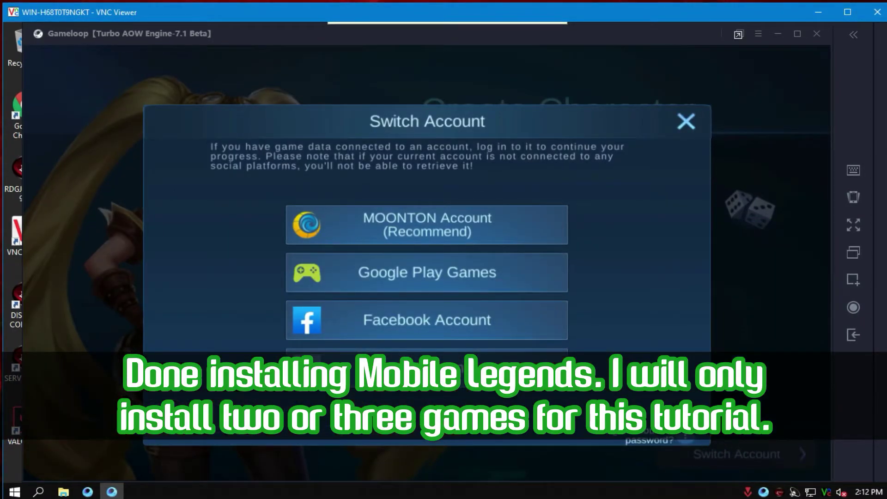
pyautogui.click(473, 245)
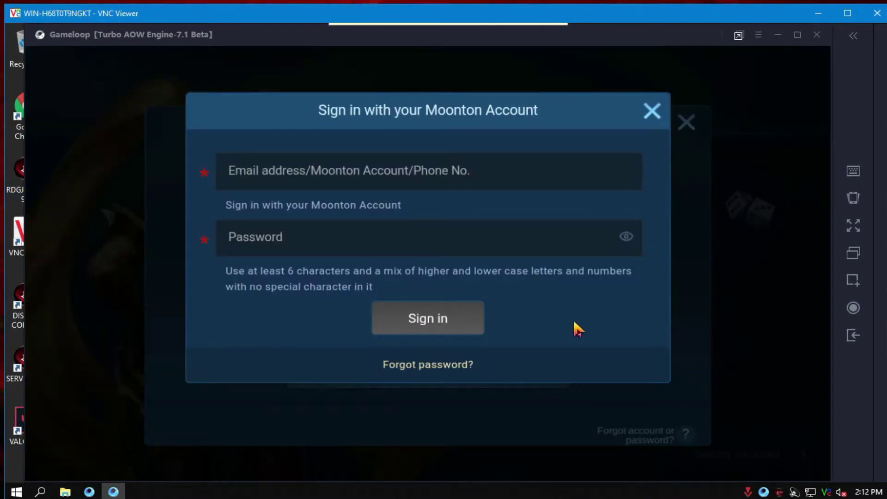
pyautogui.click(652, 120)
pyautogui.click(686, 122)
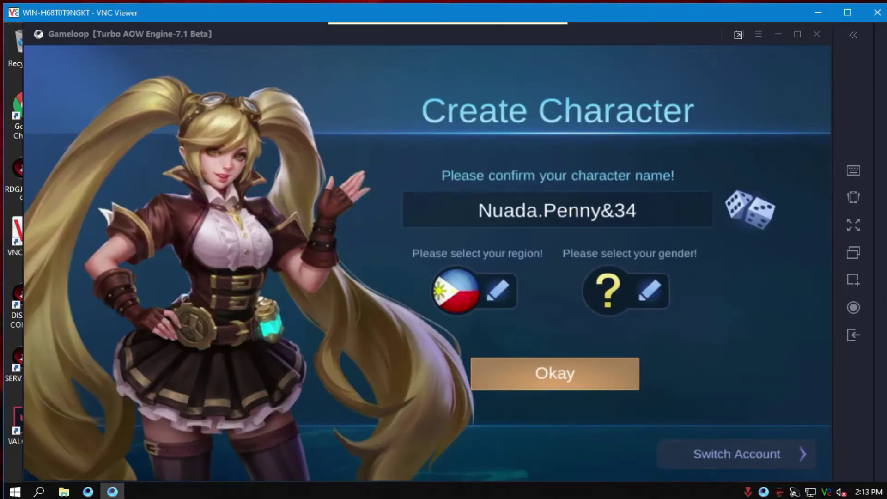
pyautogui.click(817, 35)
pyautogui.click(467, 278)
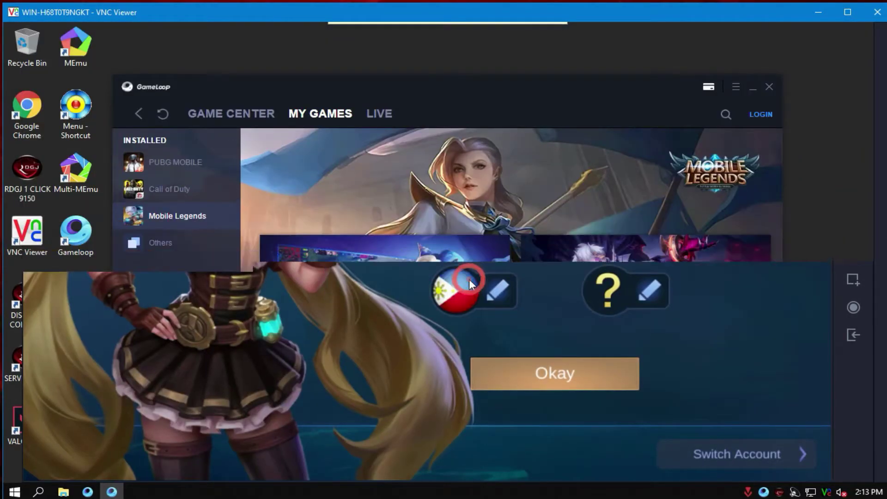
# Refresh My Games, close GameLoop, refresh the desktop, and launch DISKLESS CONSOLE.
pyautogui.click(166, 115)
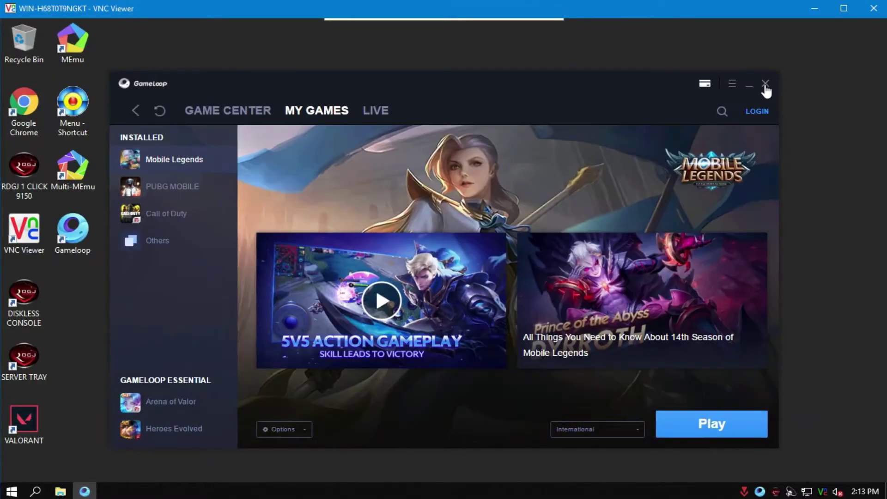
pyautogui.click(765, 85)
pyautogui.rightClick(155, 199)
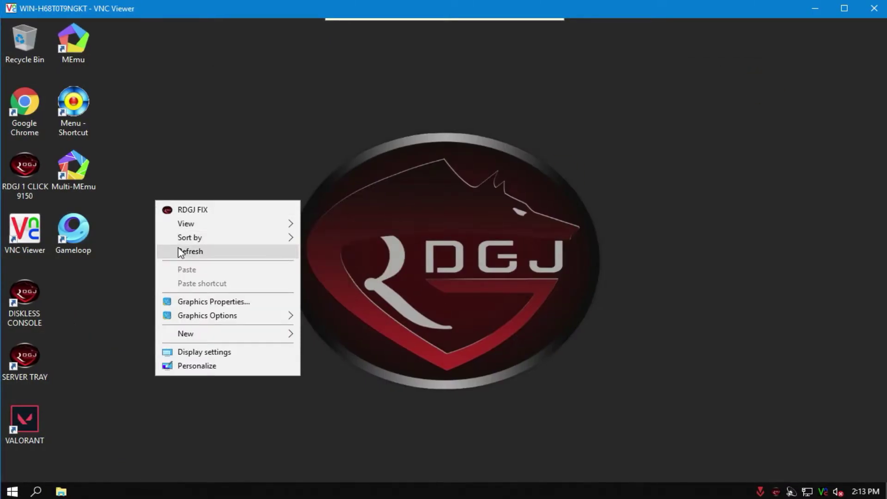
pyautogui.click(178, 249)
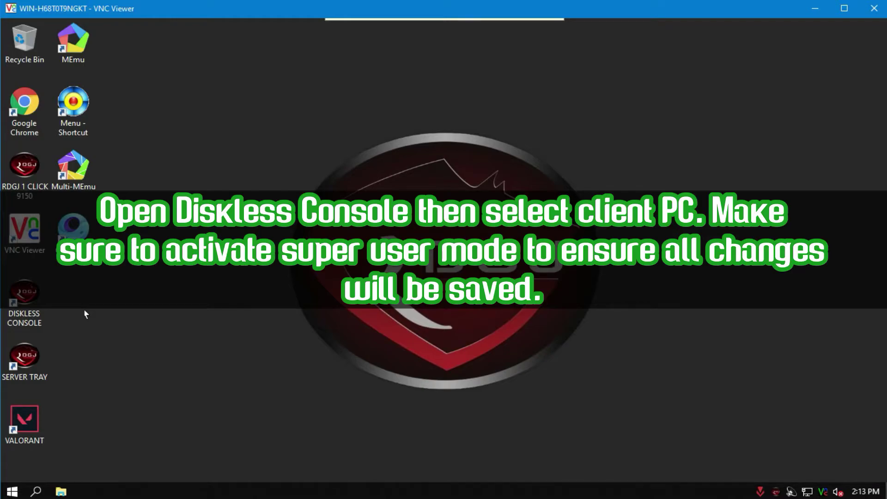
pyautogui.doubleClick(29, 301)
# Log in to the diskless console and select client PC-07 in the client list.
pyautogui.click(435, 287)
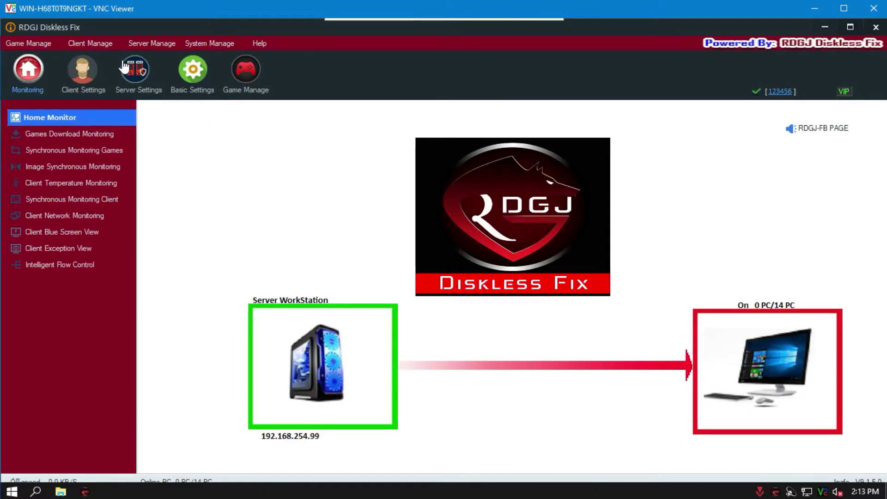
pyautogui.click(137, 70)
pyautogui.click(82, 69)
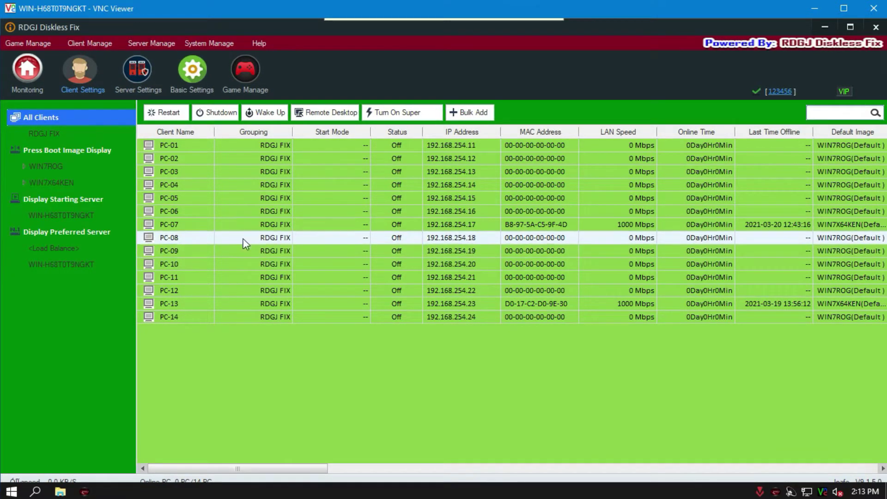
pyautogui.click(253, 225)
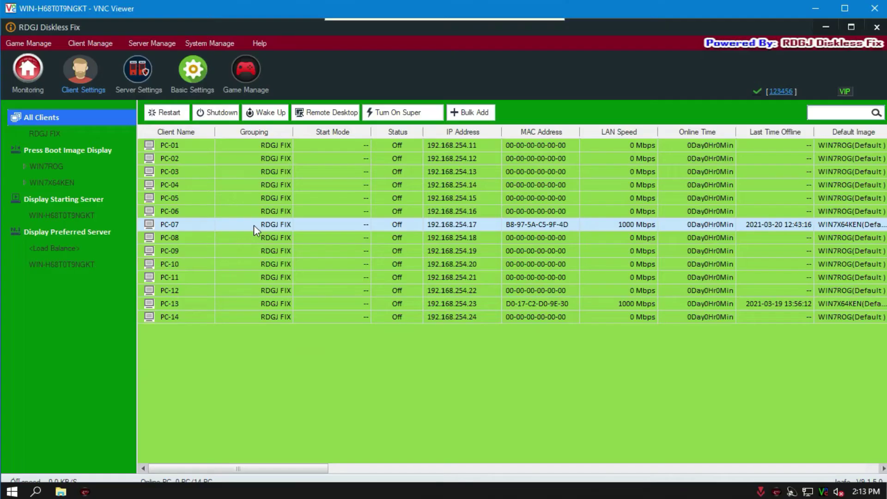
# Turn on super mode for PC-07 on the drivers restore point, then wake it and open its remote desktop.
pyautogui.rightClick(218, 245)
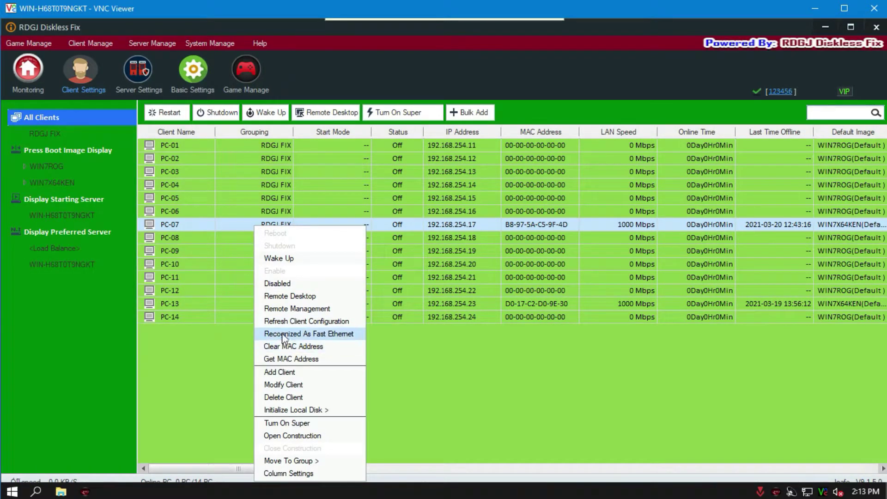
pyautogui.click(285, 423)
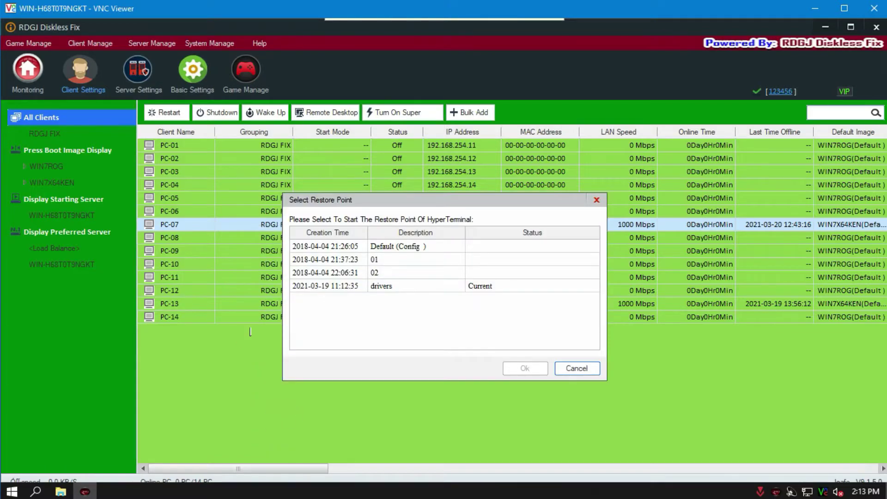
pyautogui.click(384, 286)
pyautogui.click(518, 370)
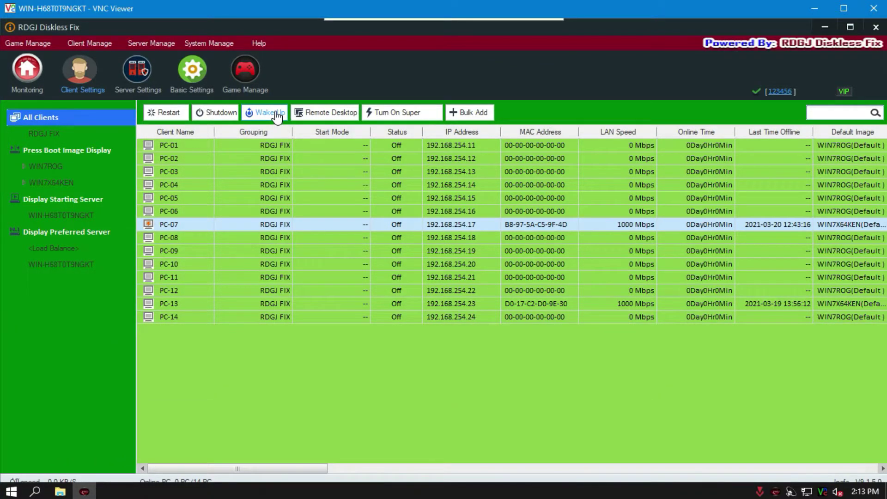
pyautogui.click(338, 115)
pyautogui.click(338, 114)
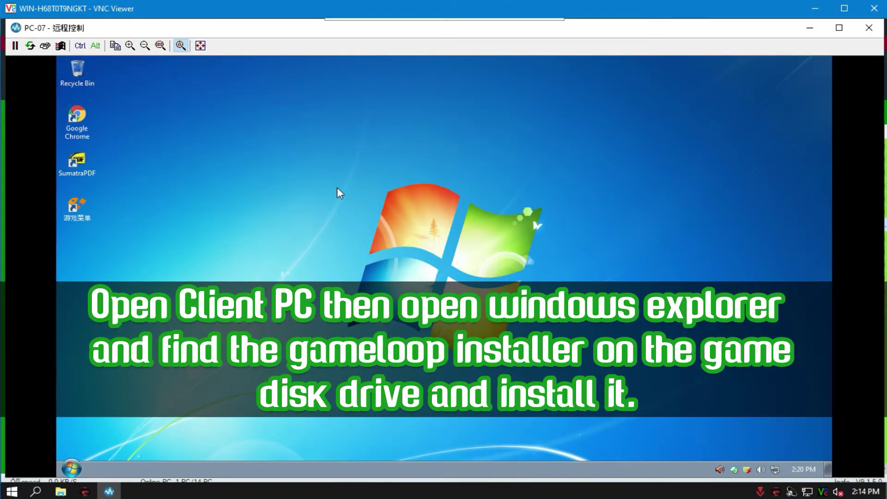
# Refresh the client desktop and open Computer from the Start menu.
pyautogui.rightClick(336, 187)
pyautogui.click(354, 214)
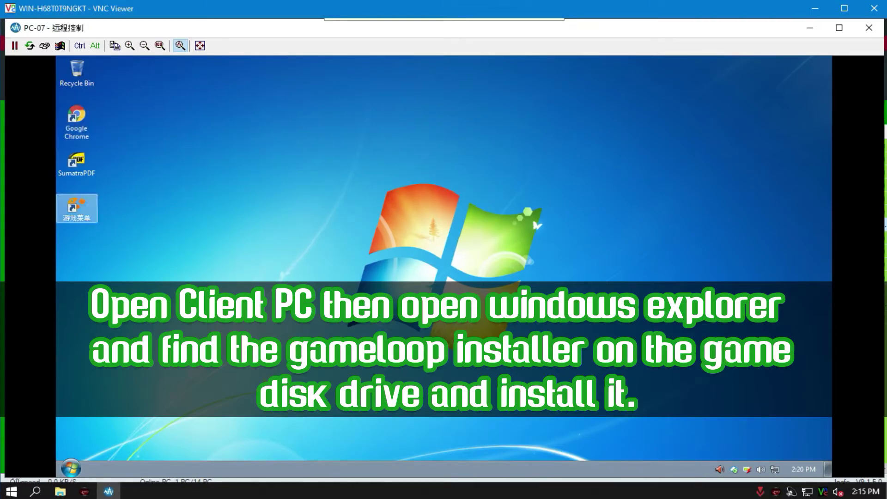
pyautogui.click(71, 468)
pyautogui.click(260, 344)
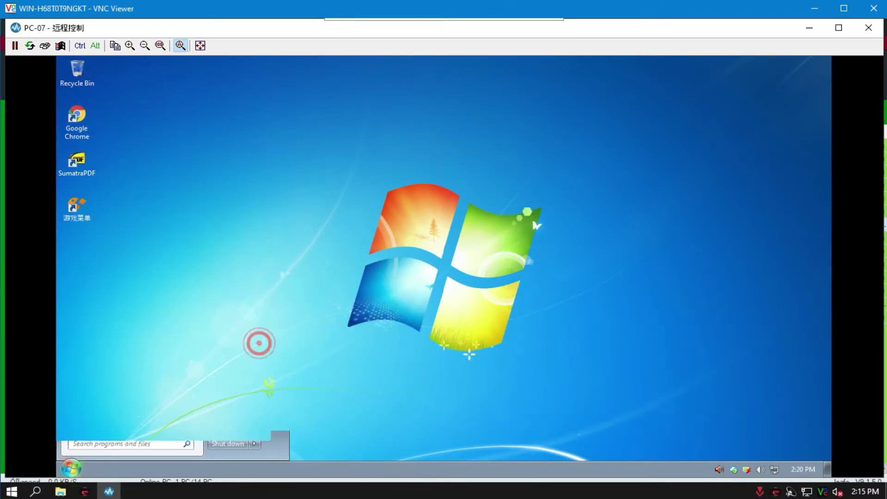
# Run gameloop_website from GAME DISK (D:)\TOOLS as administrator.
pyautogui.doubleClick(363, 219)
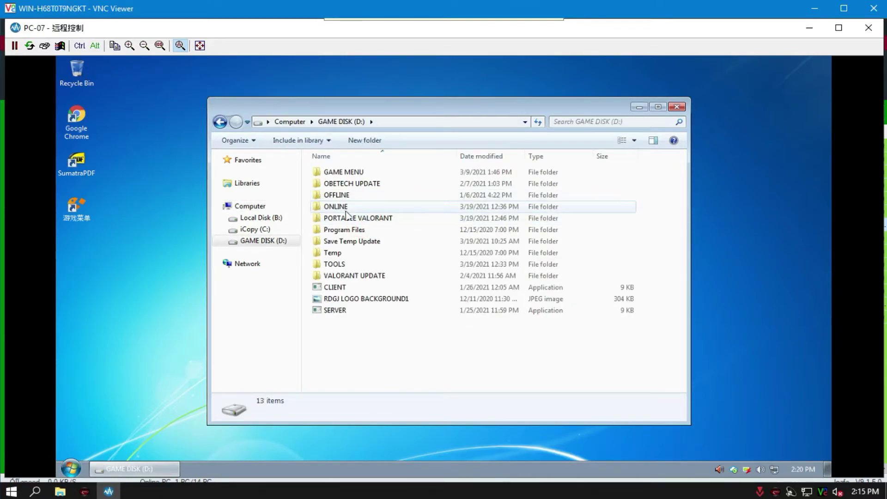
pyautogui.click(336, 265)
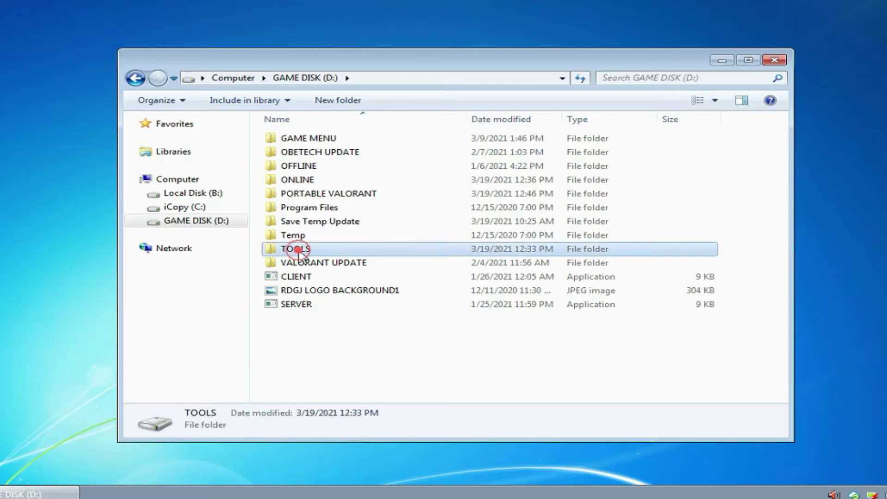
pyautogui.doubleClick(298, 249)
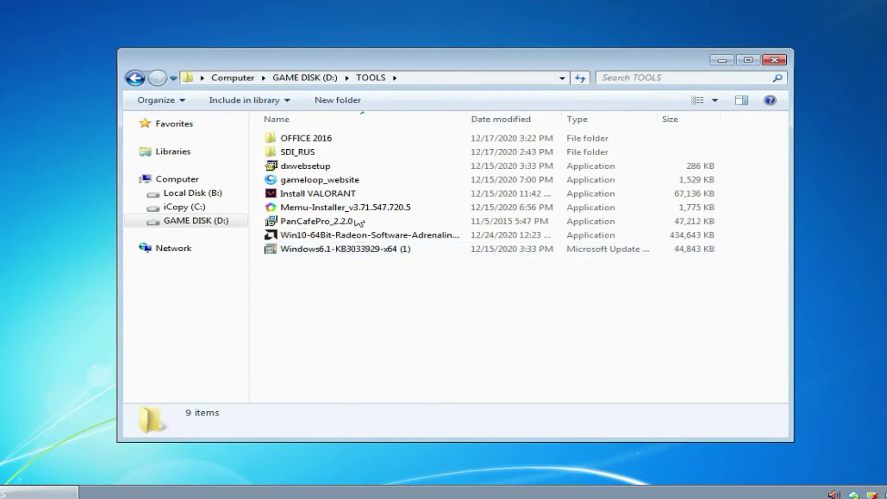
pyautogui.click(321, 180)
pyautogui.rightClick(323, 182)
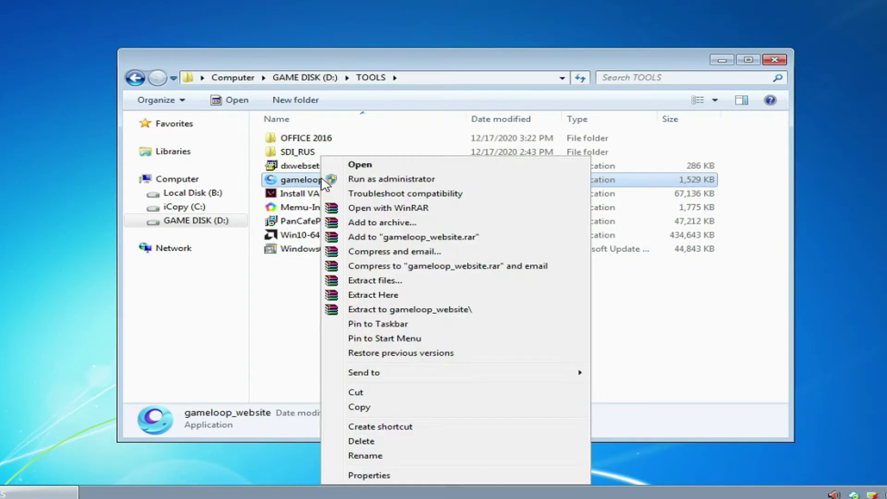
pyautogui.click(342, 180)
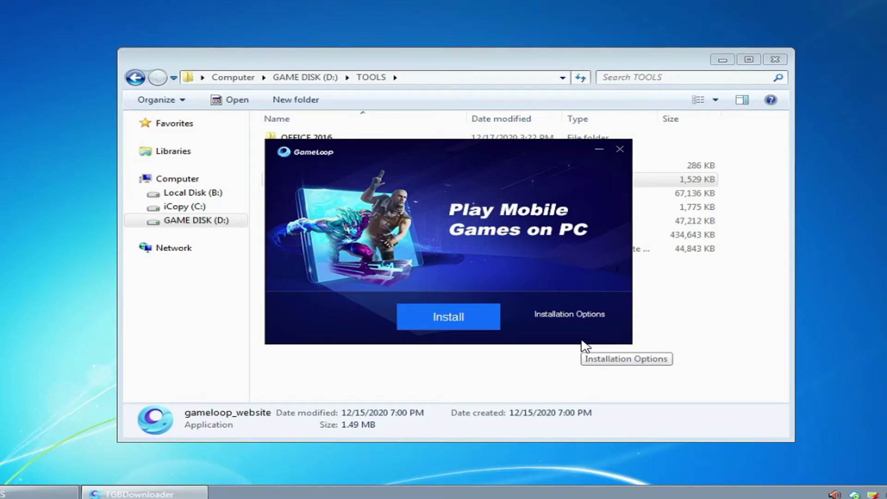
# Change the GameLoop install location to the ONLINE folder on GAME DISK (D:).
pyautogui.click(572, 313)
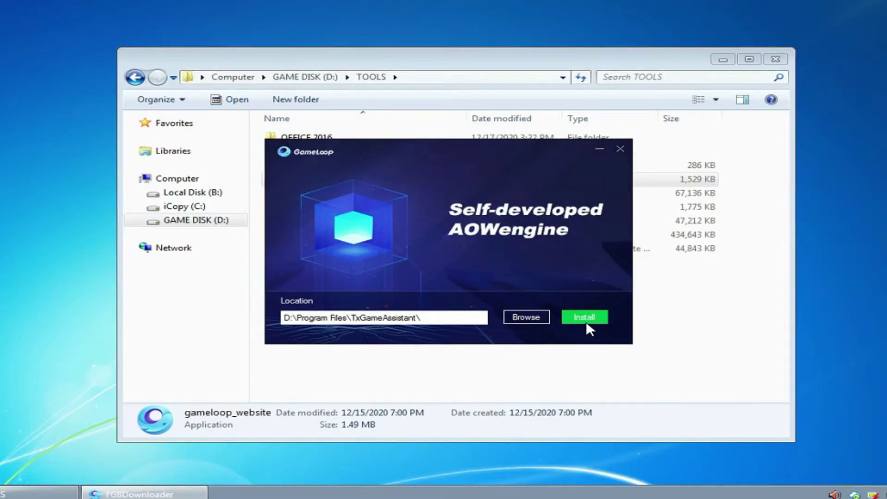
pyautogui.click(521, 318)
pyautogui.click(345, 241)
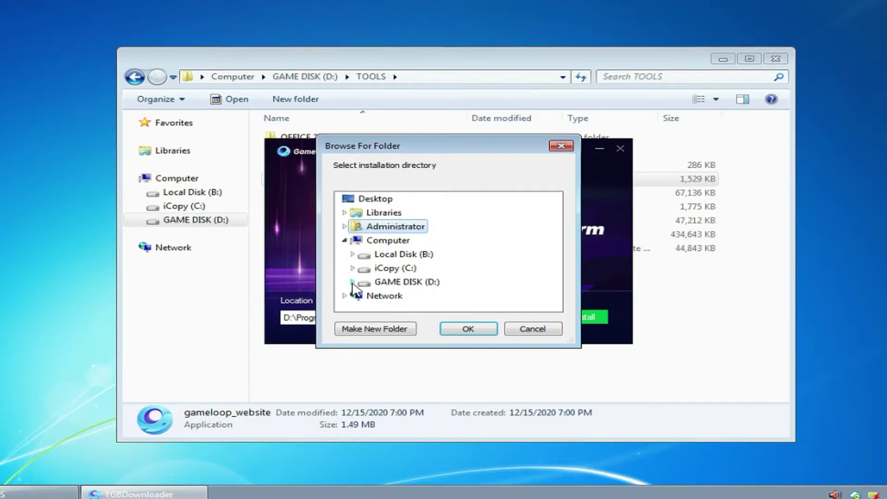
pyautogui.click(353, 283)
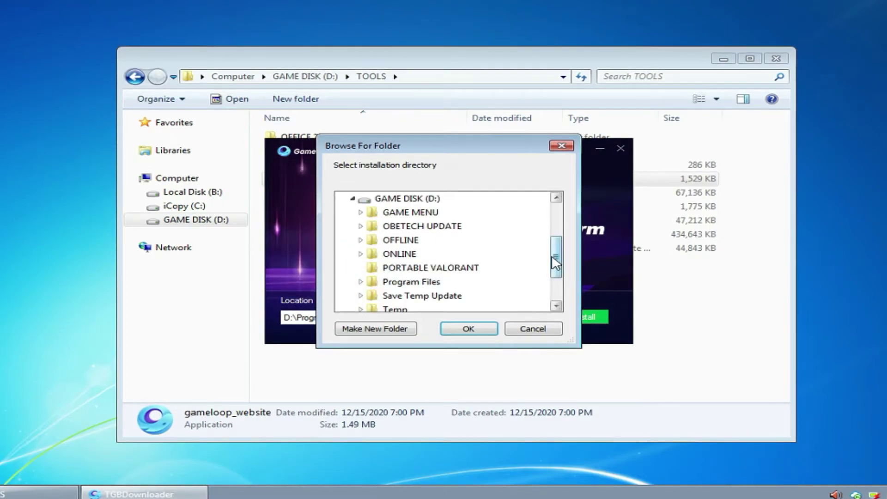
pyautogui.moveTo(556, 262); pyautogui.dragTo(557, 267)
pyautogui.click(361, 240)
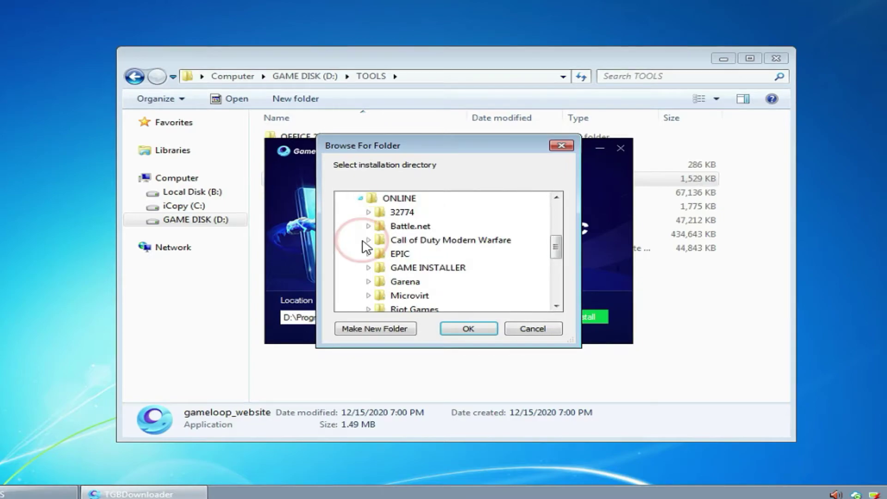
pyautogui.click(400, 198)
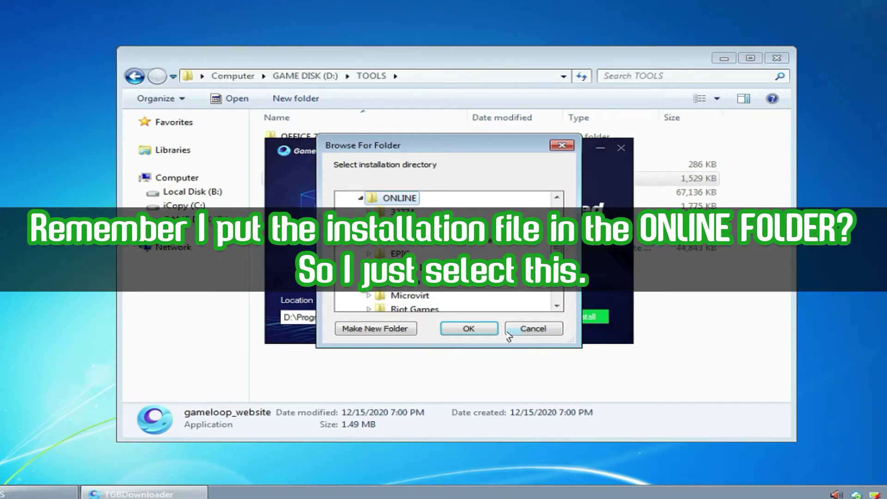
pyautogui.click(476, 328)
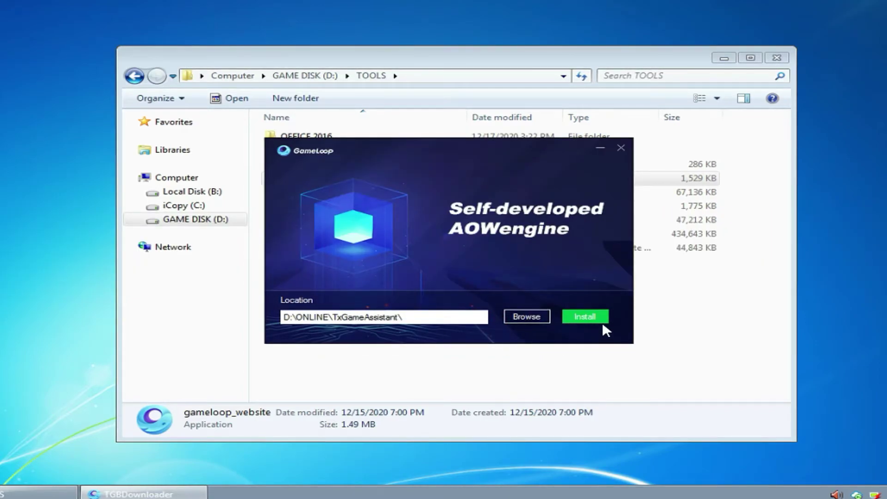
# Start the GameLoop installation, minimize Explorer and refresh the client desktop.
pyautogui.click(585, 318)
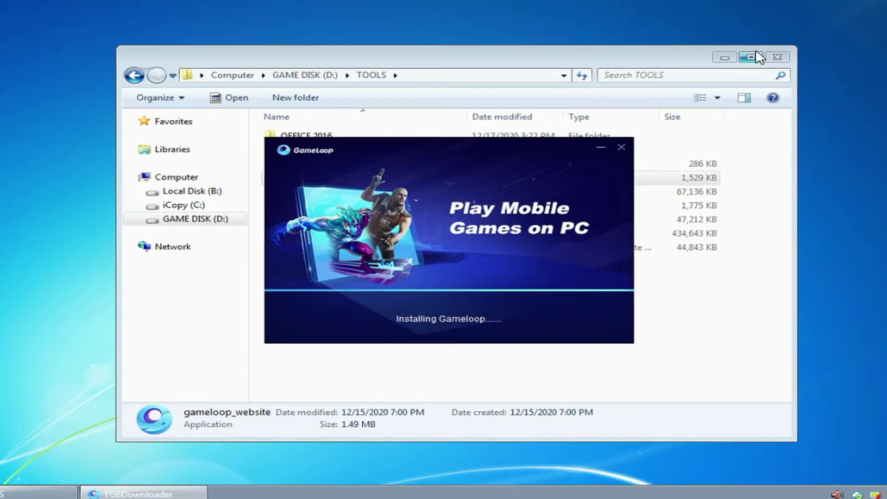
pyautogui.click(723, 58)
pyautogui.rightClick(737, 88)
pyautogui.click(764, 125)
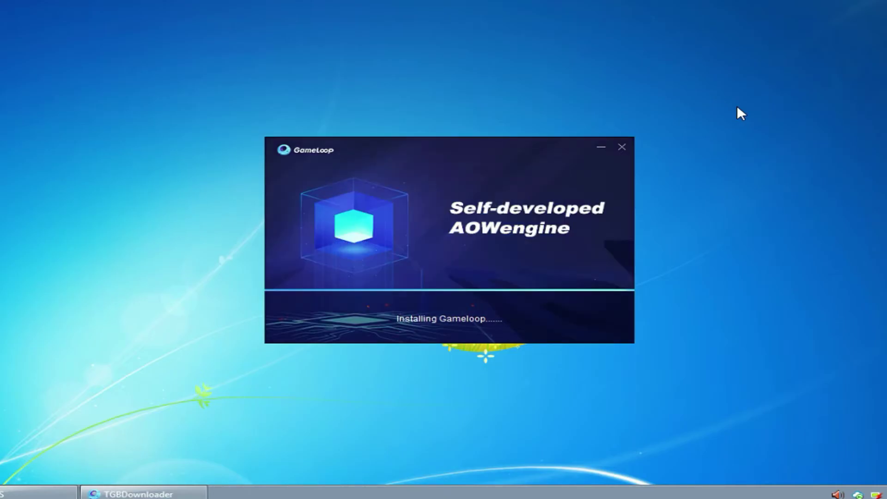
# Launch GameLoop from the finished installer and view its My Games page.
pyautogui.click(455, 316)
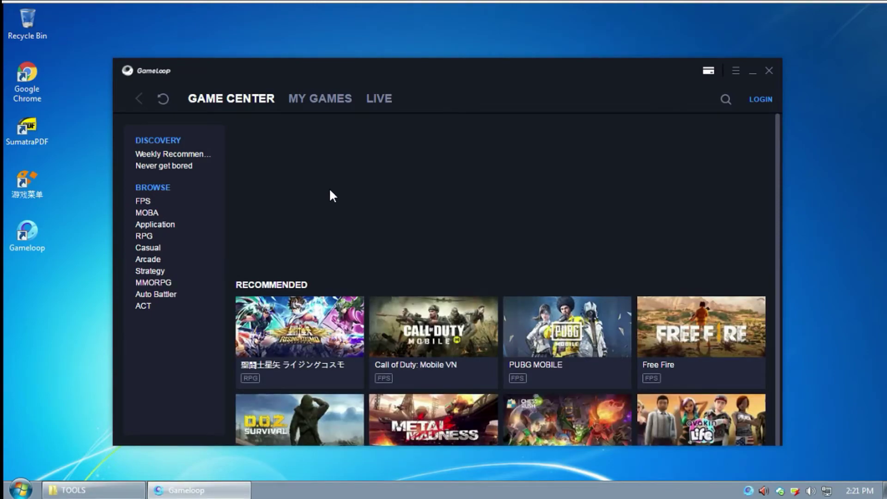
pyautogui.click(318, 96)
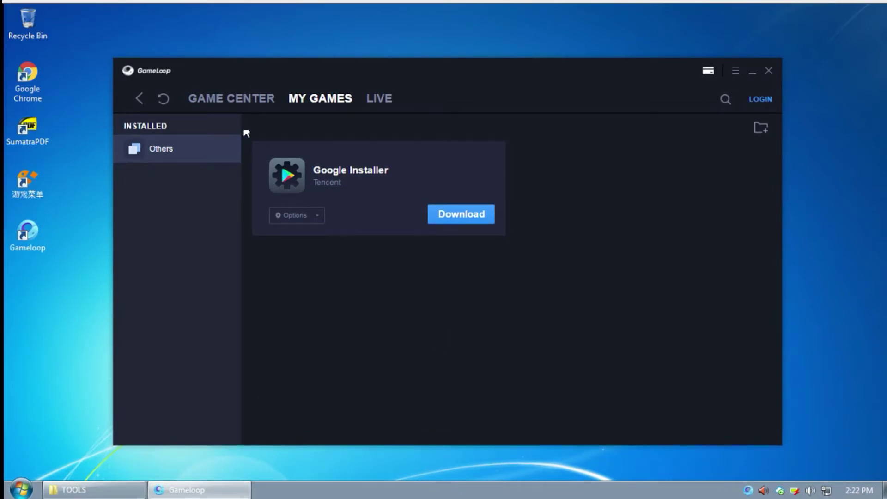
# Reload the My Games list and view the Call of Duty, PUBG MOBILE and Mobile Legends pages.
pyautogui.click(164, 99)
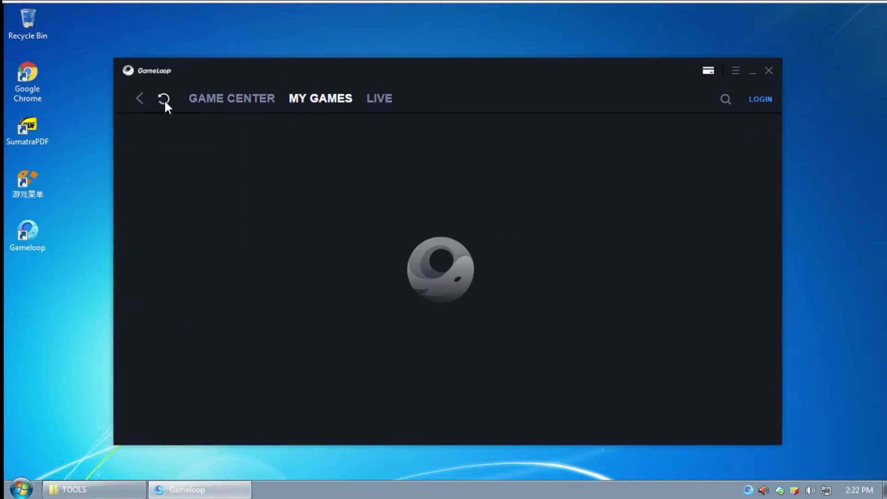
pyautogui.click(164, 98)
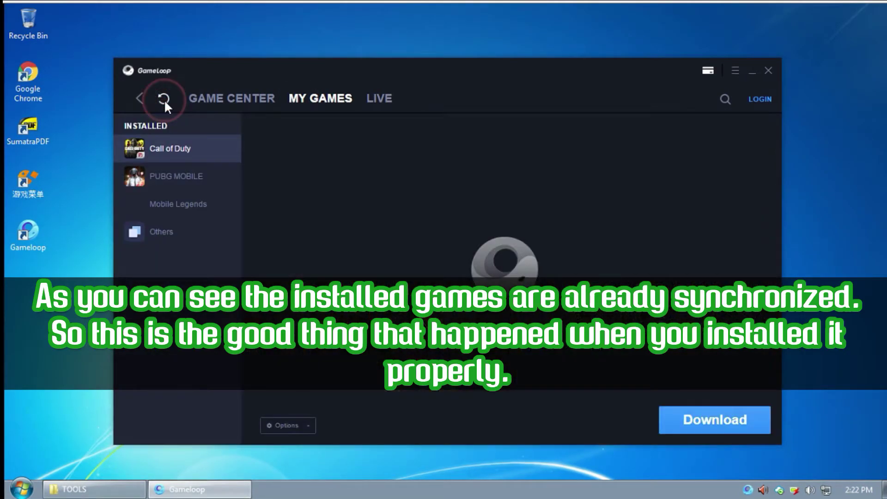
pyautogui.click(181, 204)
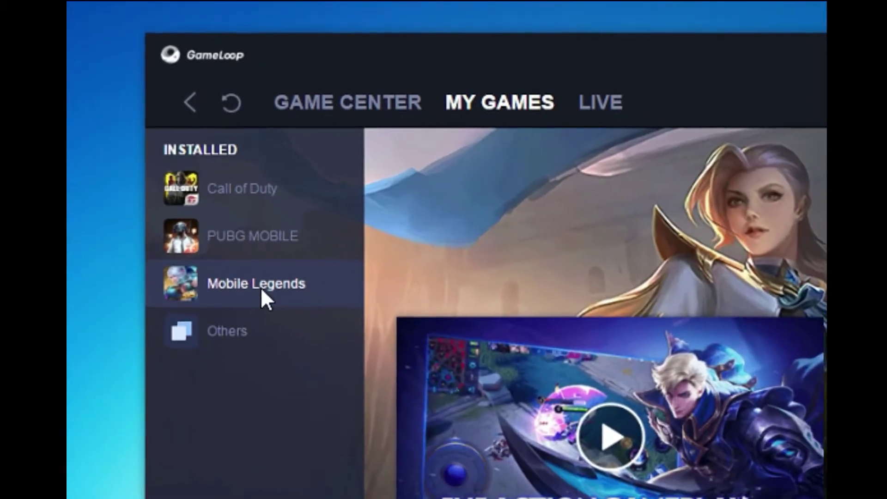
pyautogui.click(254, 236)
pyautogui.click(240, 186)
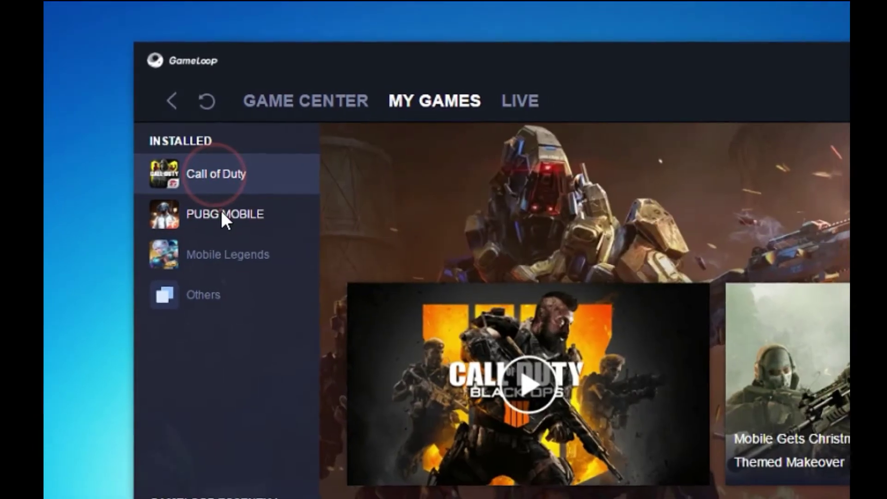
pyautogui.click(222, 212)
pyautogui.click(226, 253)
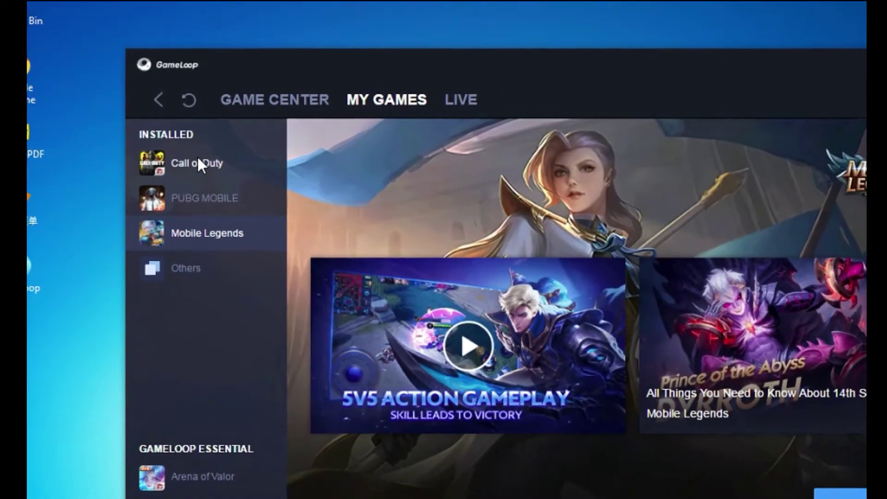
pyautogui.click(195, 162)
pyautogui.click(202, 193)
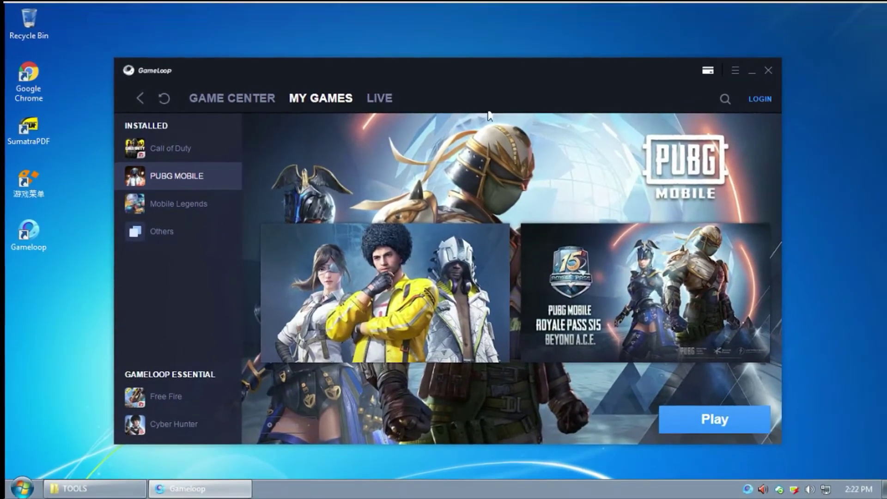
# Close GameLoop, quit it from the system tray and refresh the desktop.
pyautogui.click(768, 70)
pyautogui.rightClick(398, 152)
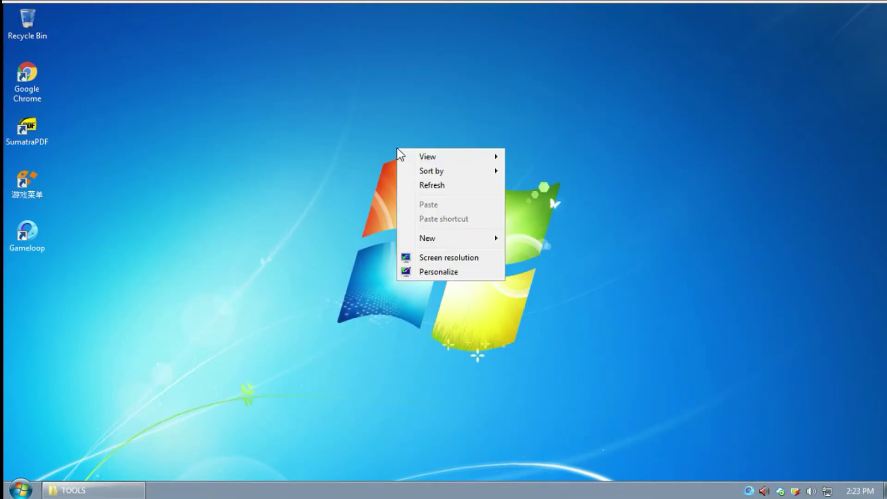
pyautogui.click(416, 184)
pyautogui.rightClick(755, 486)
pyautogui.click(762, 476)
pyautogui.rightClick(339, 185)
pyautogui.click(364, 226)
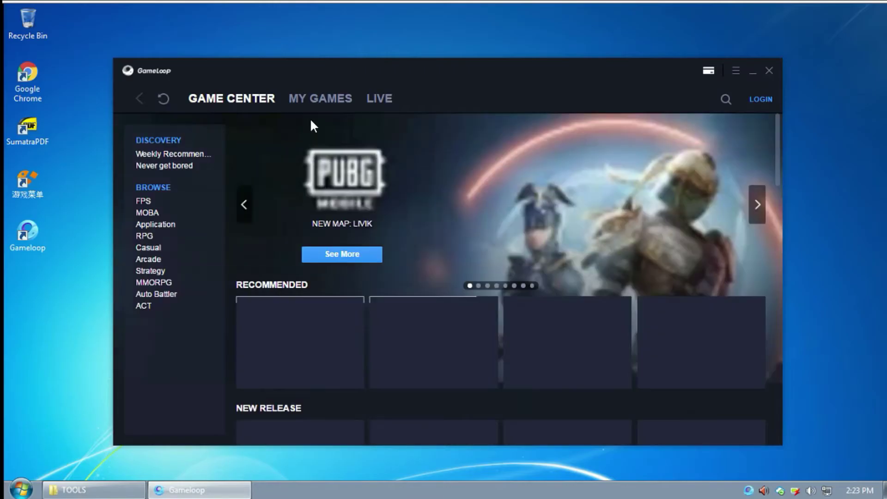
# In the reopened launcher's My Games, view the Mobile Legends and Call of Duty pages.
pyautogui.click(312, 101)
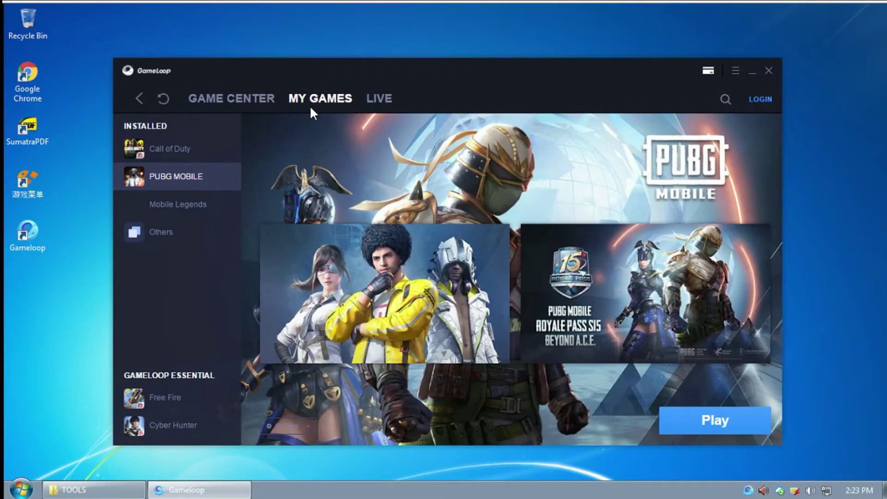
pyautogui.click(182, 203)
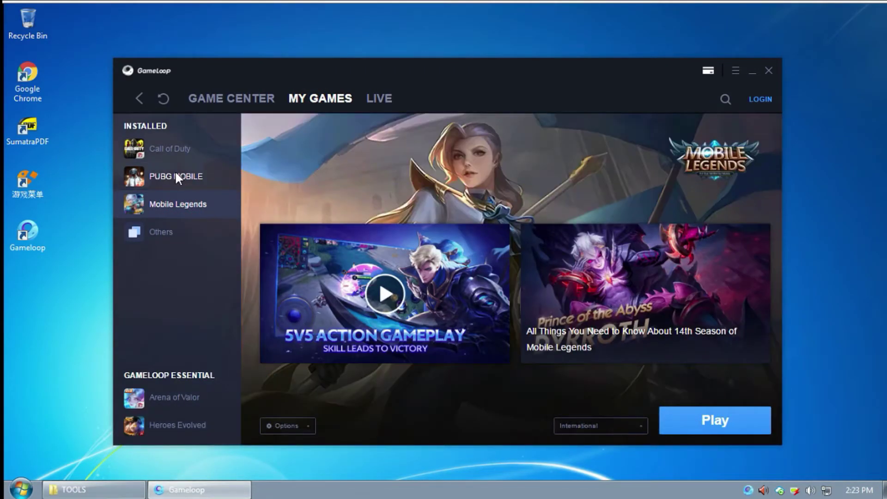
pyautogui.click(175, 151)
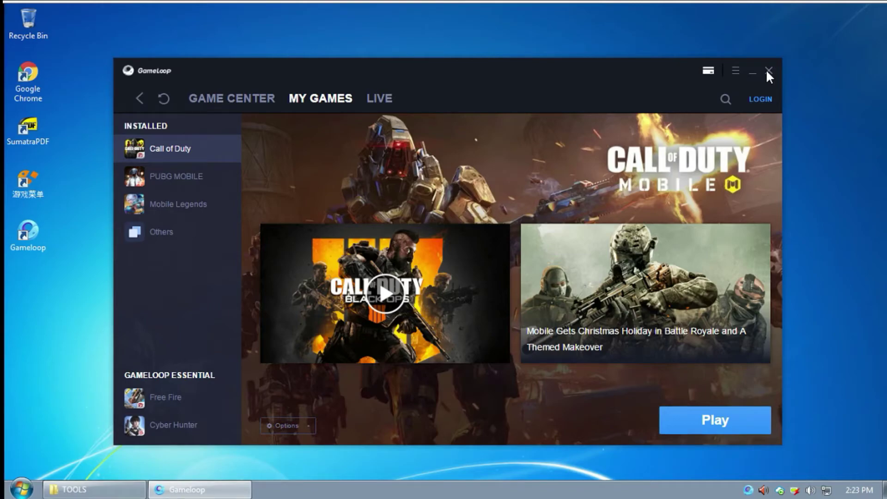
# Close GameLoop, refresh the desktop and shut down PC-07 from the Start menu.
pyautogui.click(767, 71)
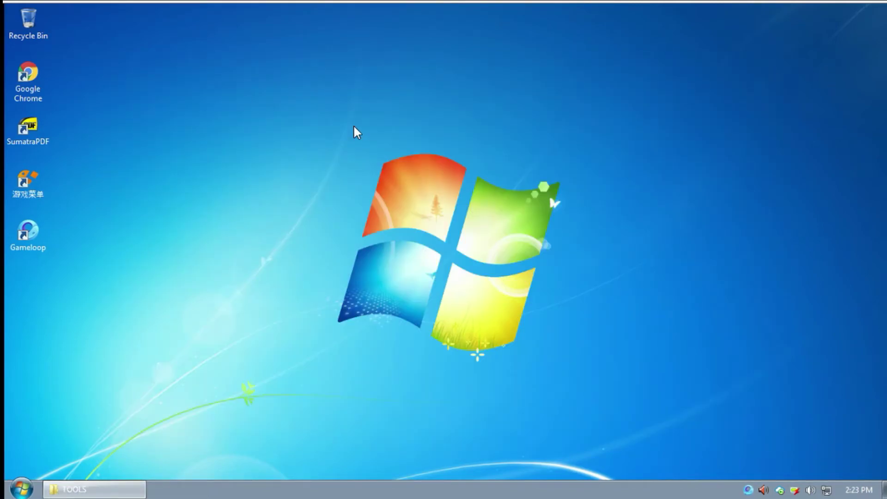
pyautogui.rightClick(374, 162)
pyautogui.click(399, 197)
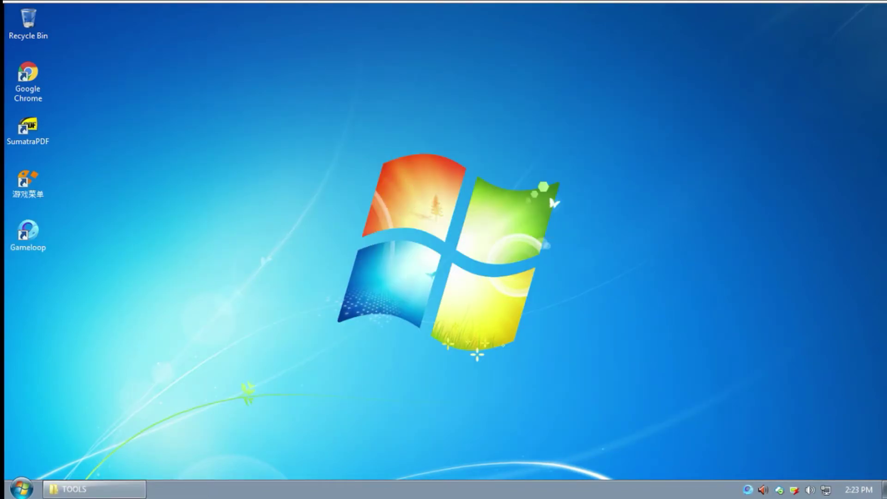
pyautogui.click(120, 481)
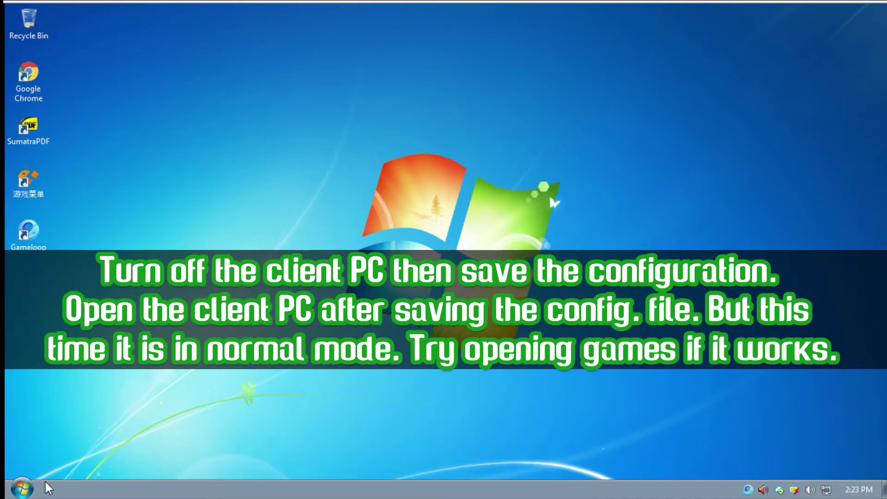
pyautogui.click(22, 487)
pyautogui.click(206, 461)
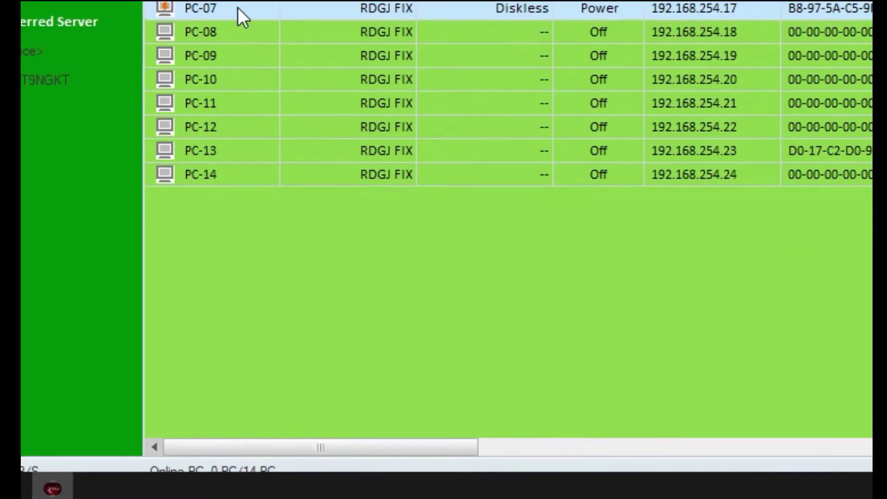
# Turn off super mode for PC-07, saving its changes as restore point 'MobileGames'.
pyautogui.rightClick(239, 9)
pyautogui.click(301, 369)
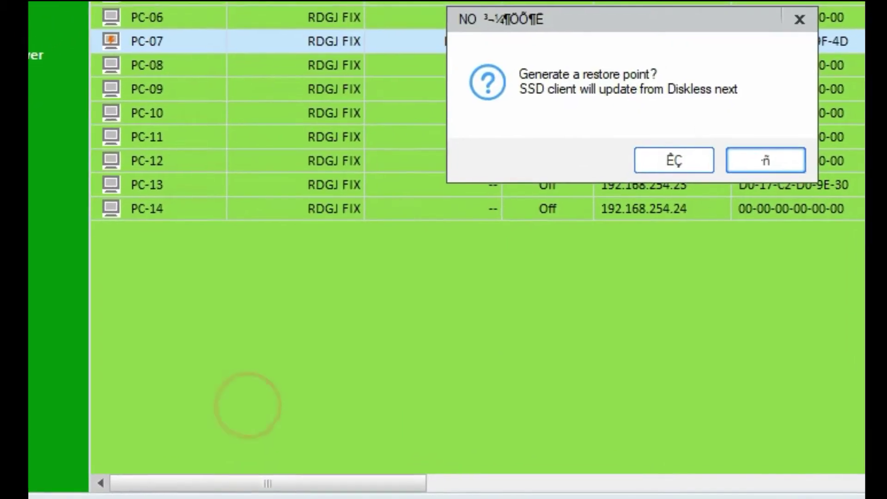
pyautogui.click(674, 160)
pyautogui.click(596, 130)
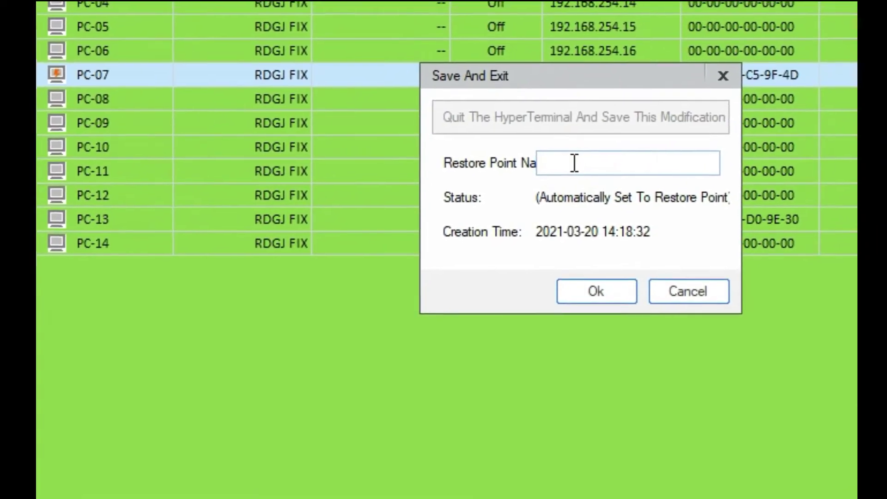
pyautogui.write('Mob')
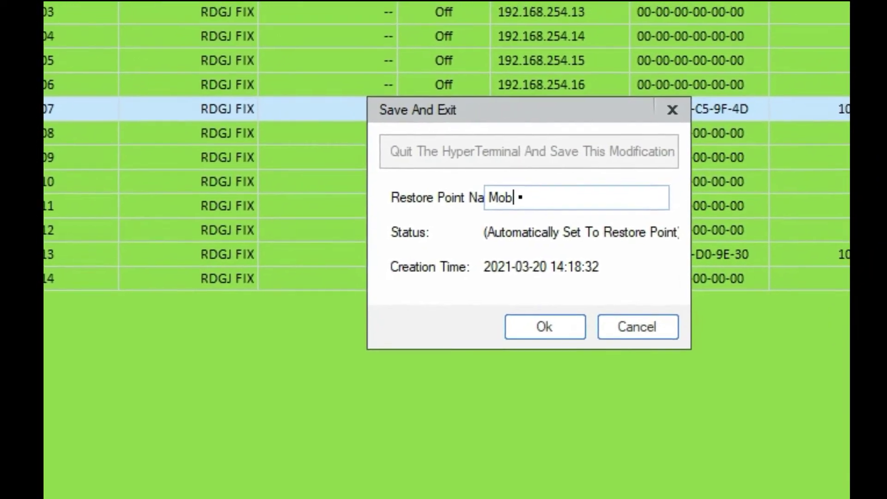
pyautogui.write('ileG')
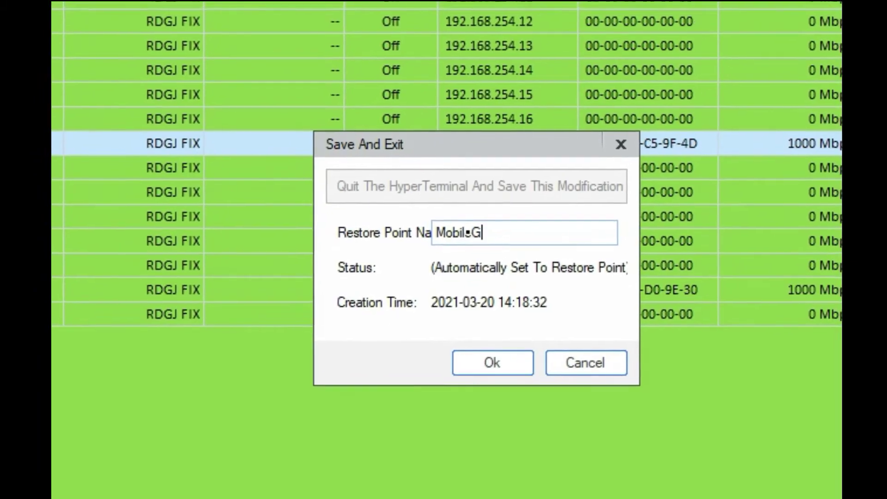
pyautogui.write('ames')
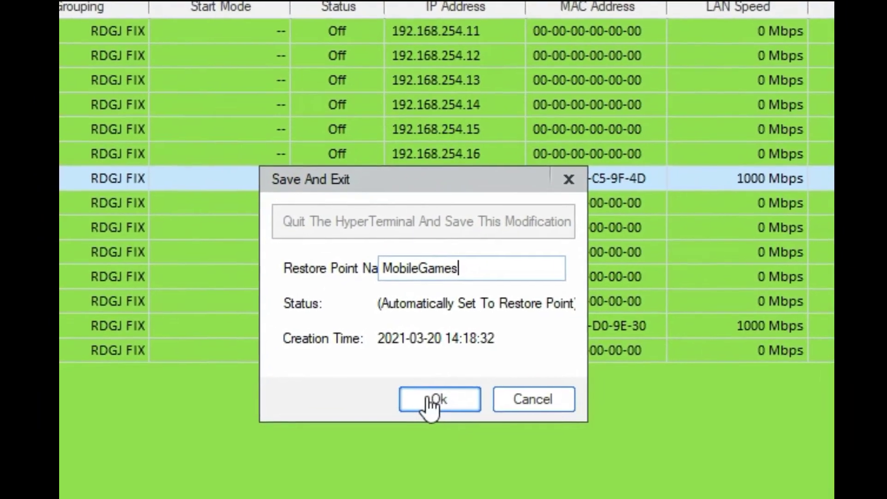
pyautogui.click(432, 404)
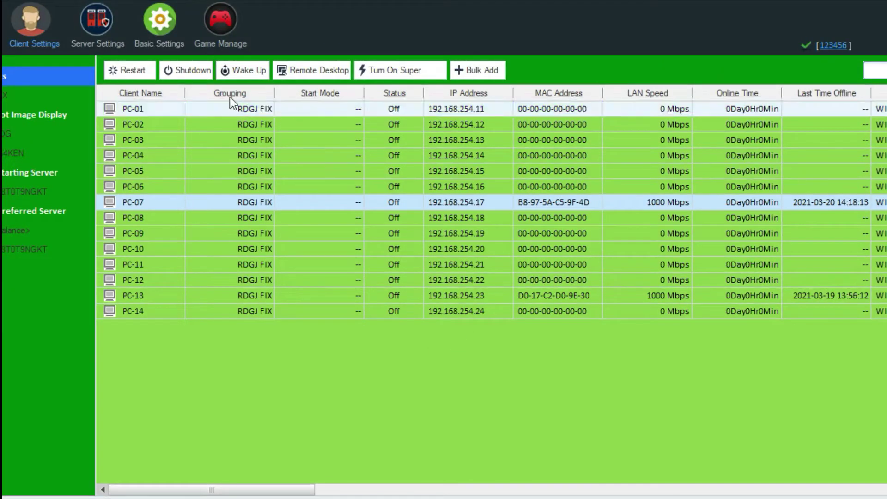
# Wake PC-07 and open its remote desktop.
pyautogui.click(248, 71)
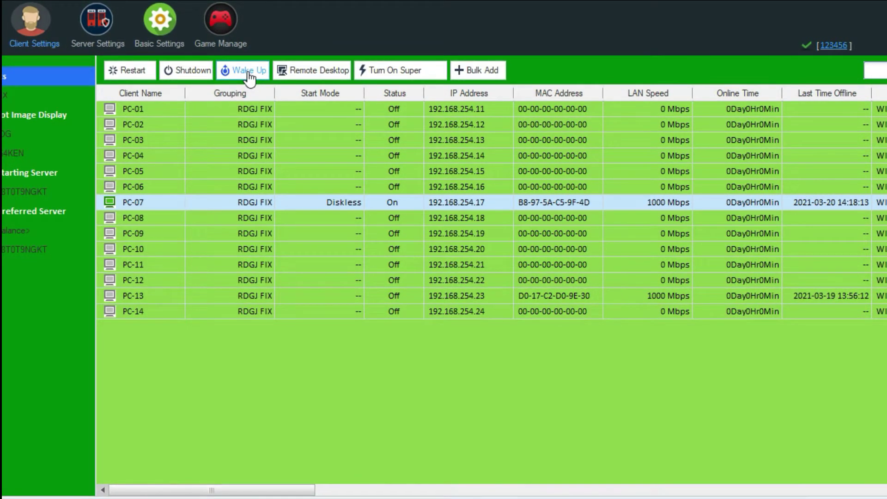
pyautogui.click(301, 67)
pyautogui.rightClick(295, 76)
pyautogui.moveTo(298, 103)
pyautogui.click(131, 217)
# Launch GameLoop on the client and play Mobile Legends from My Games.
pyautogui.doubleClick(34, 232)
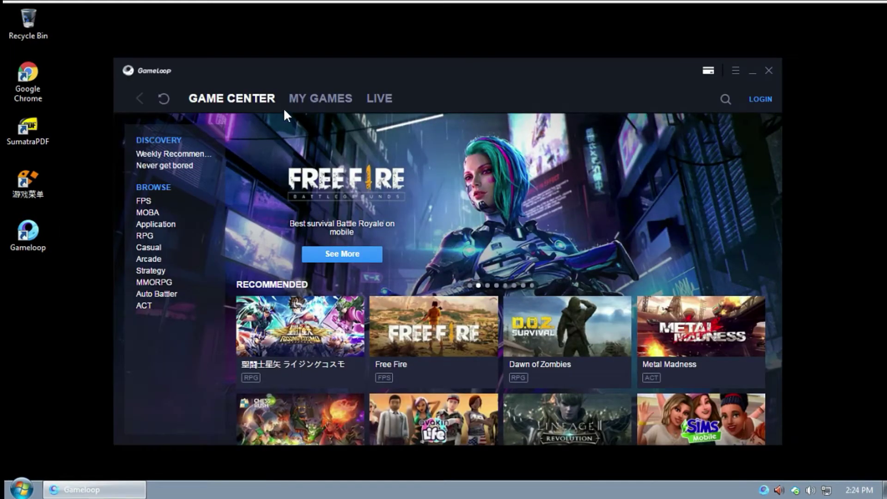
pyautogui.click(309, 101)
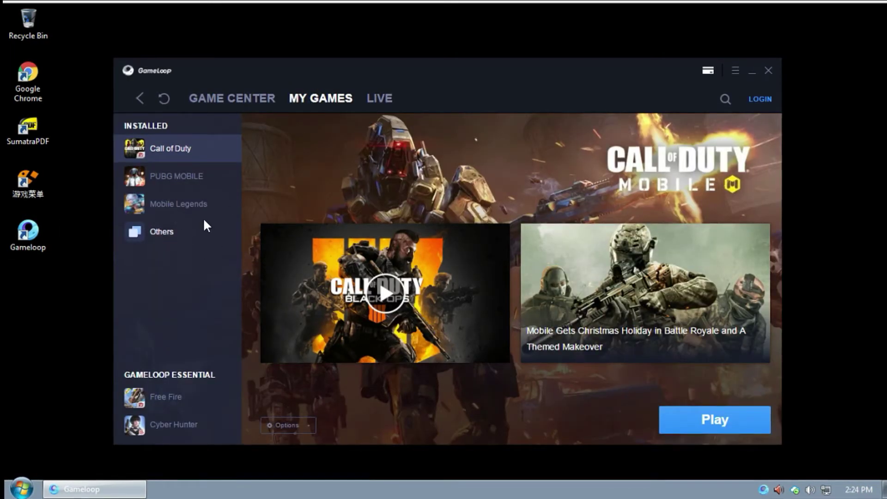
pyautogui.click(176, 203)
pyautogui.click(734, 414)
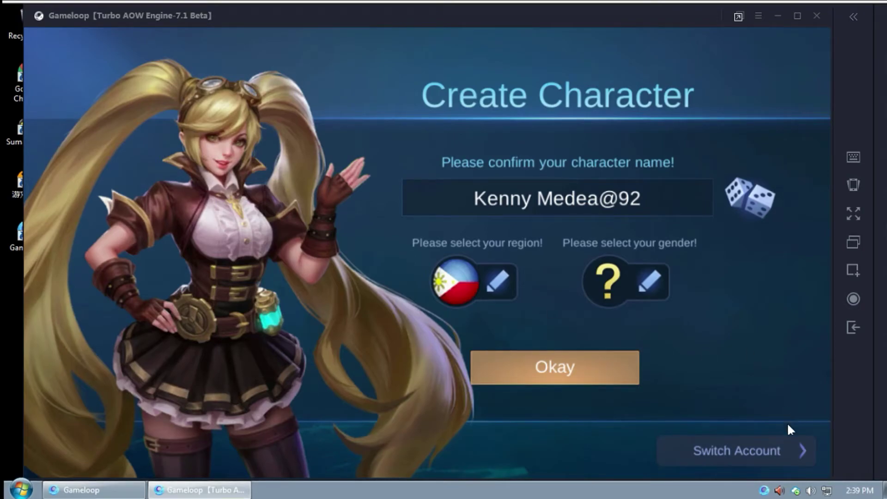
# Try signing in via Google Play Games and cancel the offered saved Google account.
pyautogui.click(762, 453)
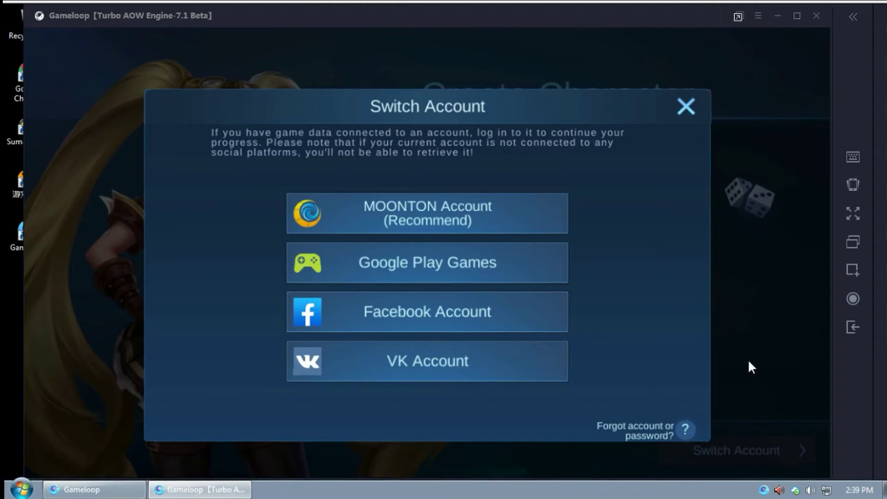
pyautogui.click(454, 266)
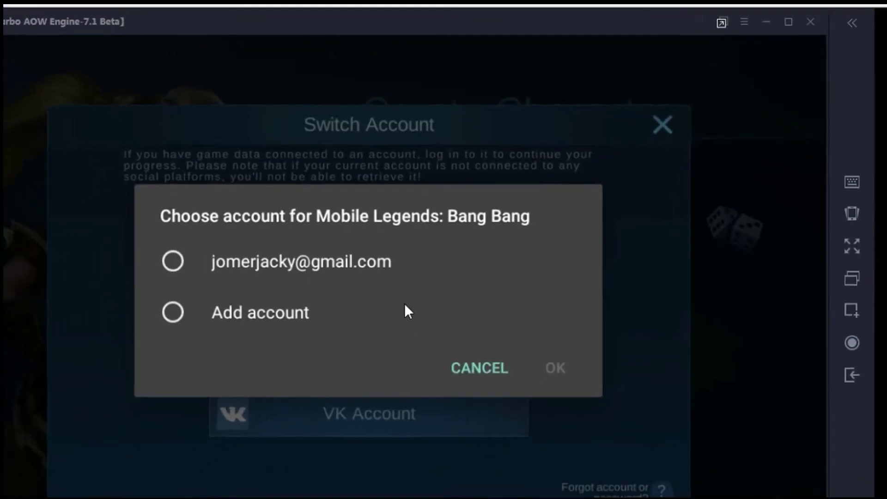
pyautogui.click(643, 162)
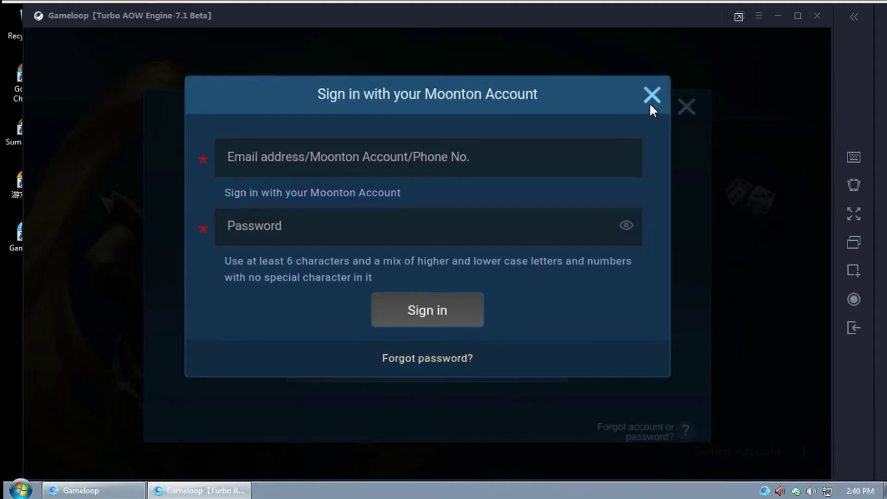
# Close the Moonton sign-in and account dialogs and exit the emulator.
pyautogui.click(649, 94)
pyautogui.click(686, 107)
pyautogui.click(816, 17)
pyautogui.click(464, 268)
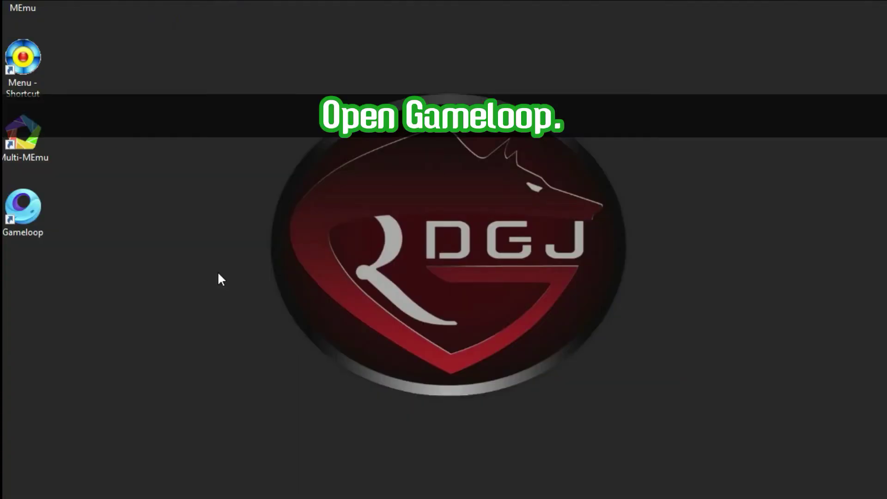
# Launch GameLoop on the server and open Google Installer from My Games > Others.
pyautogui.doubleClick(40, 228)
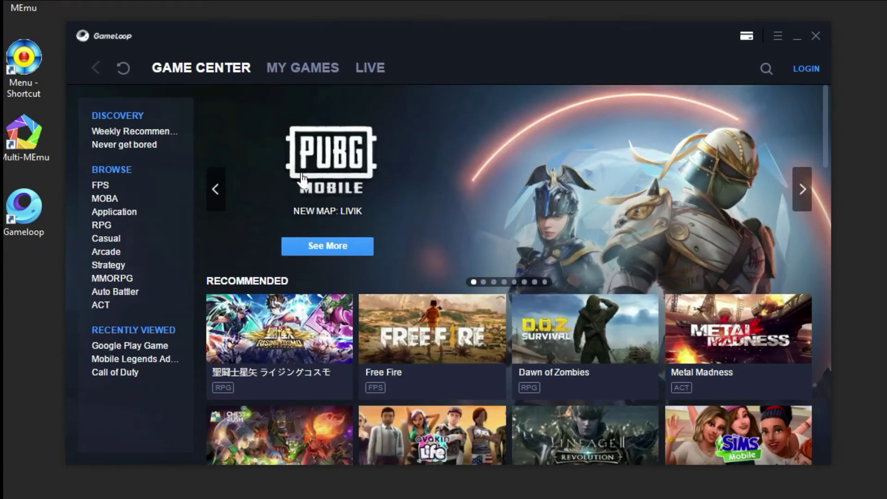
pyautogui.click(296, 73)
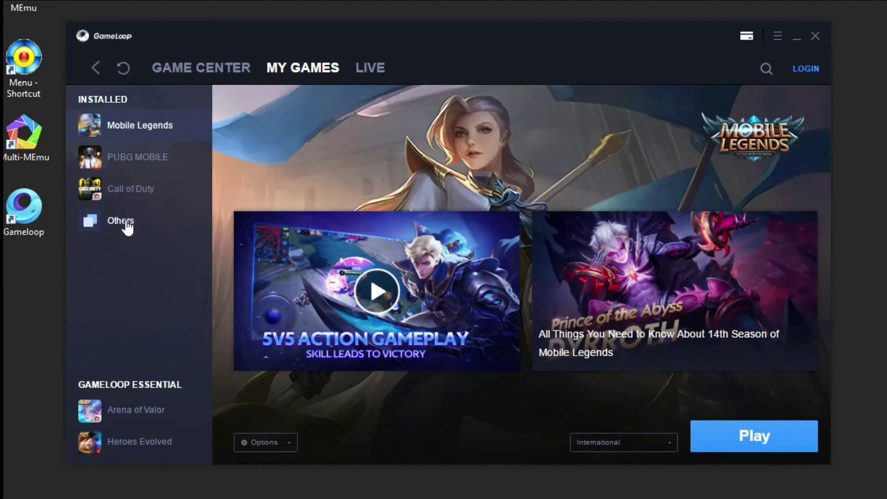
pyautogui.click(122, 222)
pyautogui.click(461, 205)
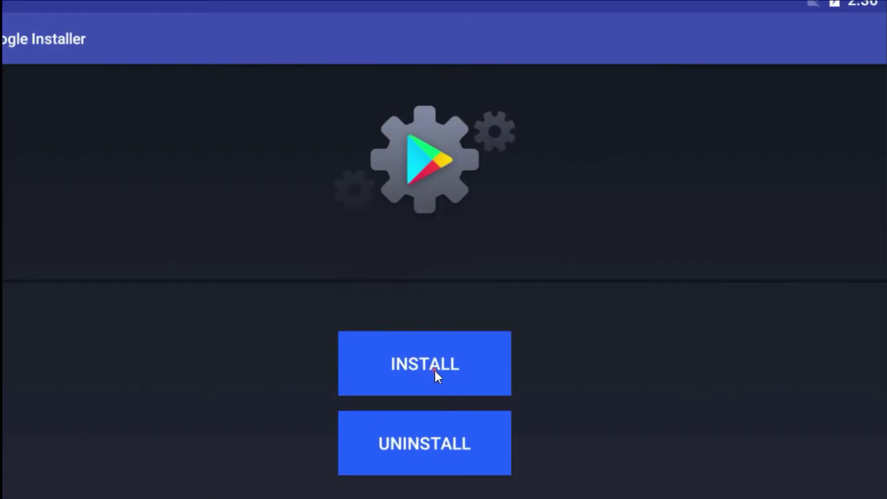
# Confirm Google services are already installed, open Google Play Games, then open Android Settings from the notification shade.
pyautogui.click(434, 369)
pyautogui.click(642, 319)
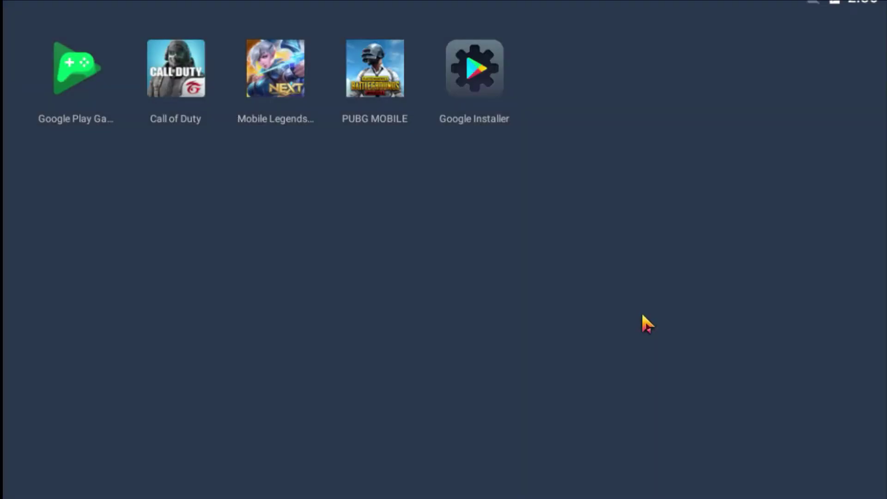
pyautogui.click(72, 82)
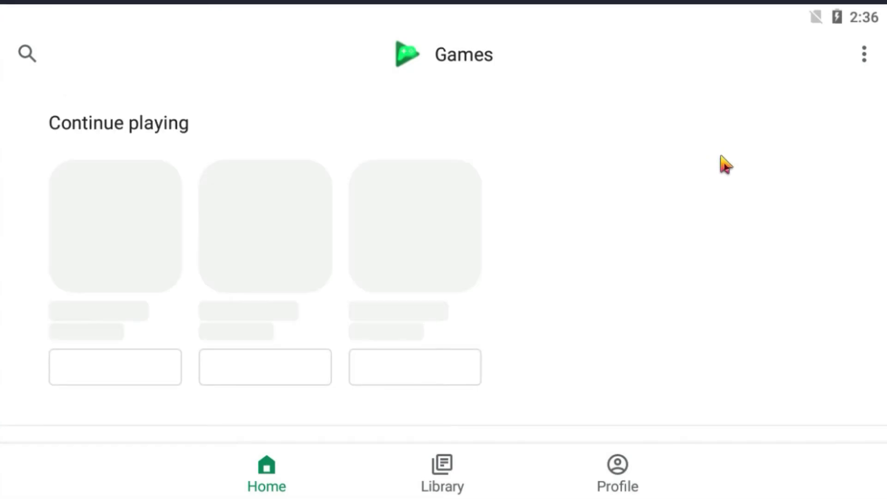
pyautogui.moveTo(806, 16); pyautogui.dragTo(812, 311)
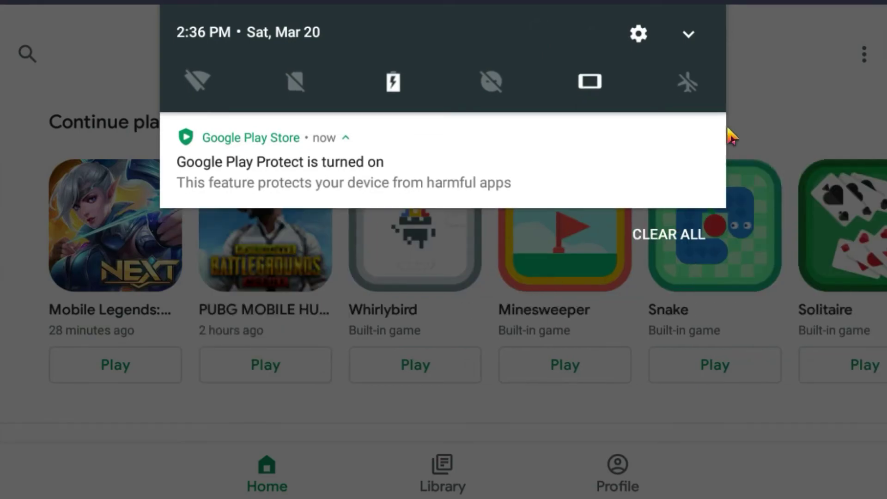
pyautogui.click(638, 35)
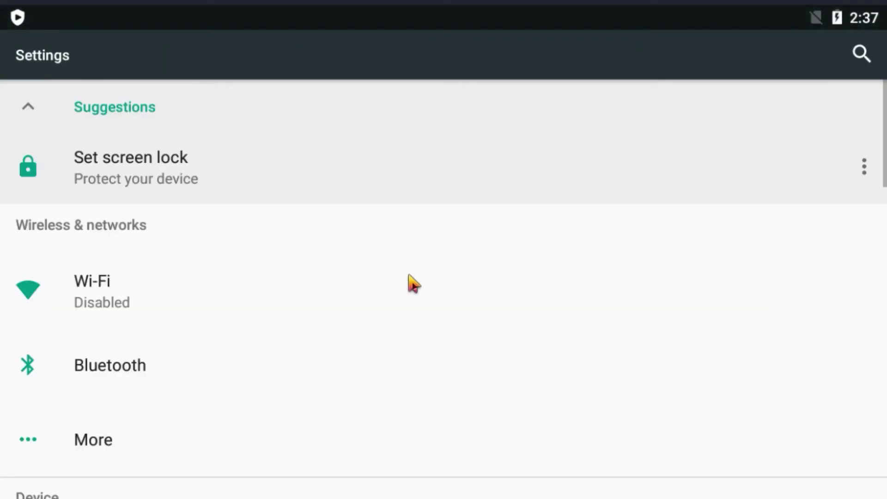
# Scroll the emulator's Settings to Accounts and open the saved Google account.
pyautogui.moveTo(349, 386); pyautogui.dragTo(355, 258)
pyautogui.moveTo(304, 429); pyautogui.dragTo(329, 252)
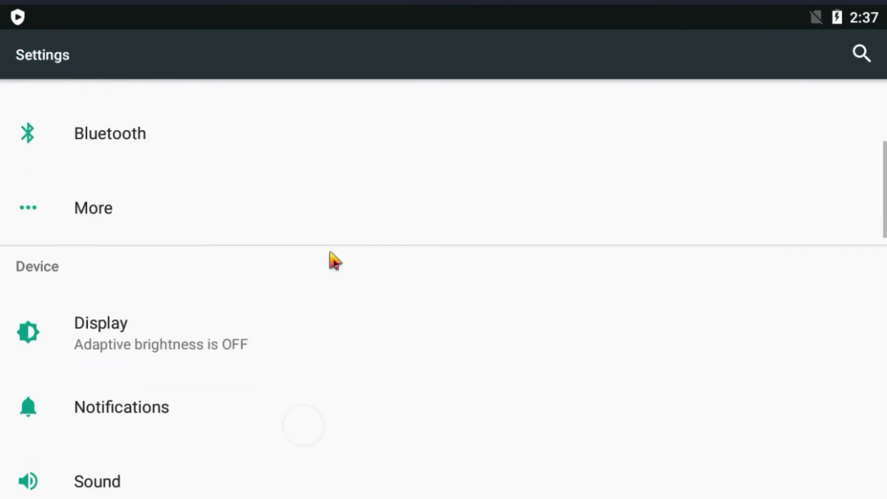
pyautogui.moveTo(224, 455); pyautogui.dragTo(259, 283)
pyautogui.moveTo(236, 463); pyautogui.dragTo(239, 309)
pyautogui.moveTo(243, 435); pyautogui.dragTo(273, 233)
pyautogui.moveTo(200, 423); pyautogui.dragTo(233, 306)
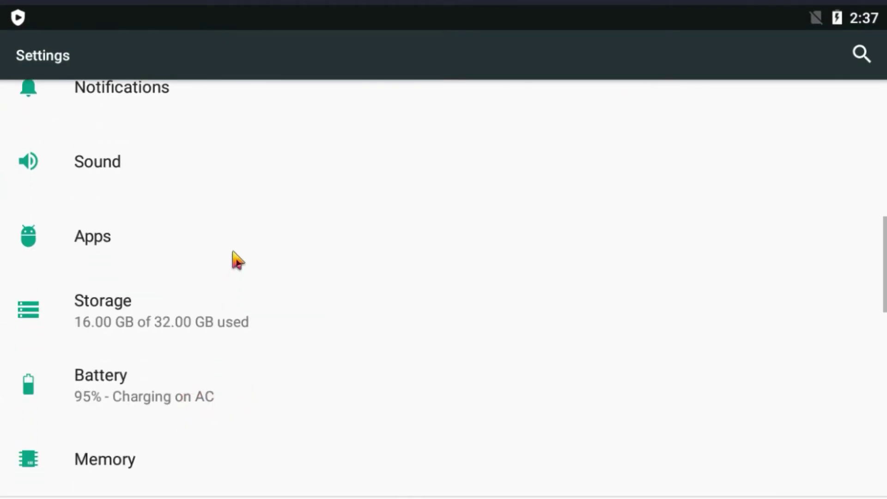
pyautogui.moveTo(198, 425); pyautogui.dragTo(216, 289)
pyautogui.moveTo(187, 434); pyautogui.dragTo(217, 271)
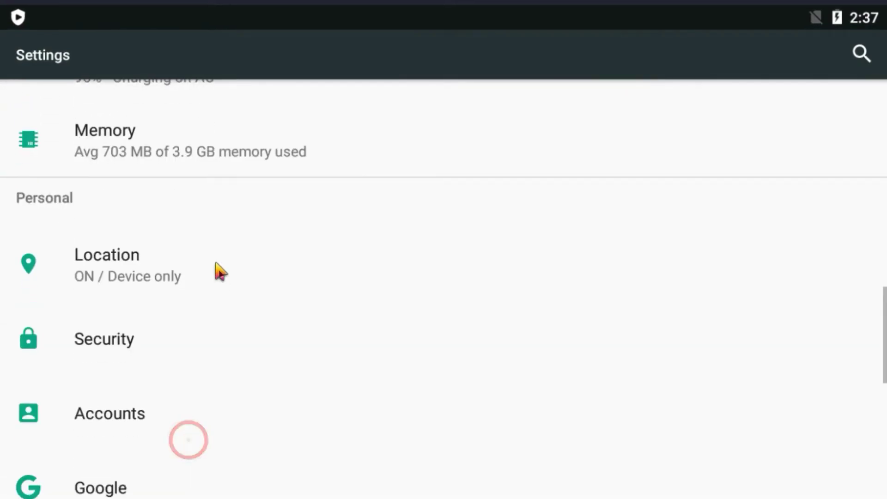
pyautogui.click(114, 405)
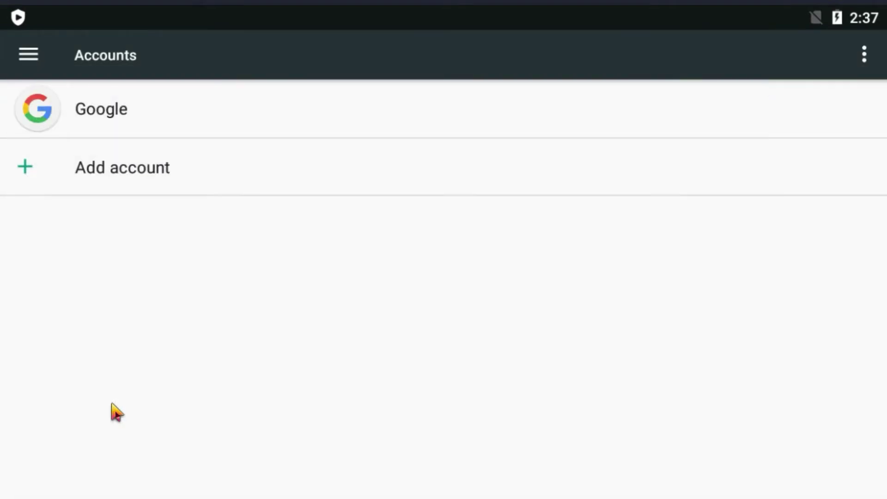
pyautogui.click(214, 129)
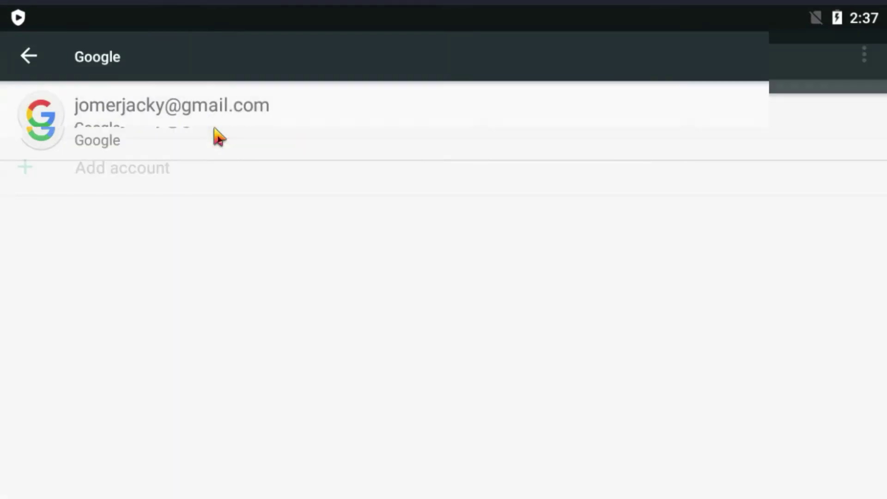
# Remove the Google account through its overflow menu, then exit the emulator.
pyautogui.click(864, 58)
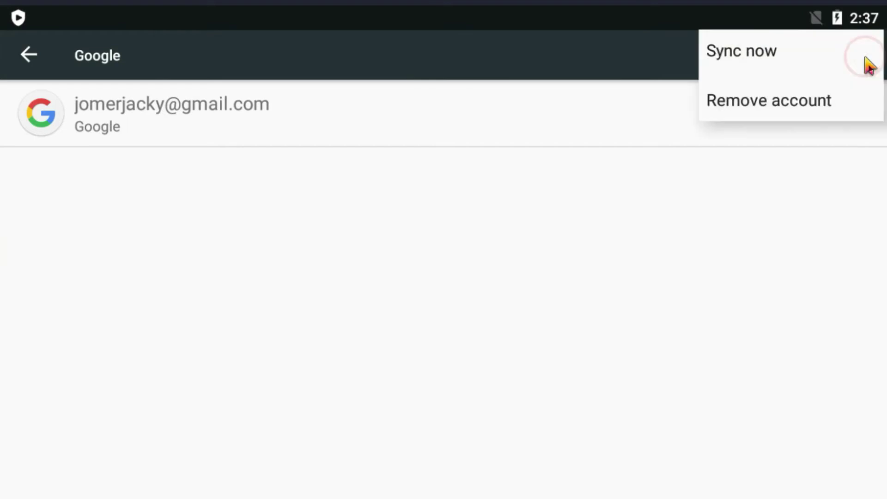
pyautogui.click(731, 116)
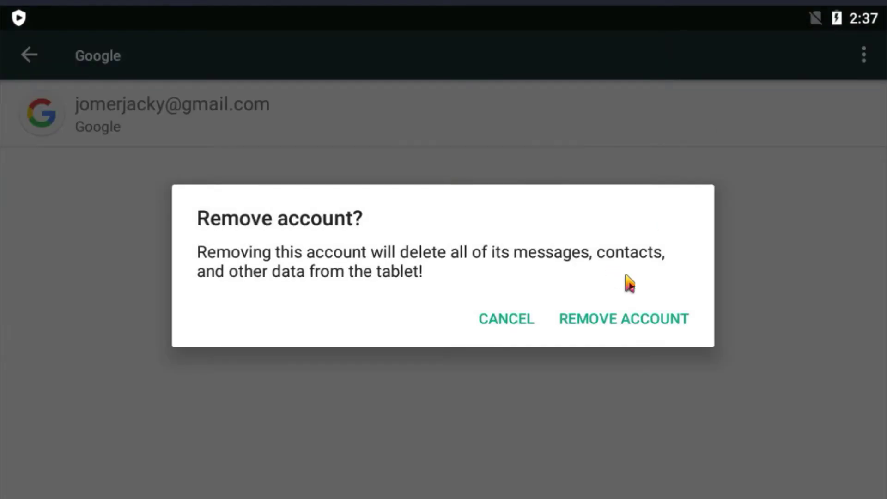
pyautogui.click(638, 320)
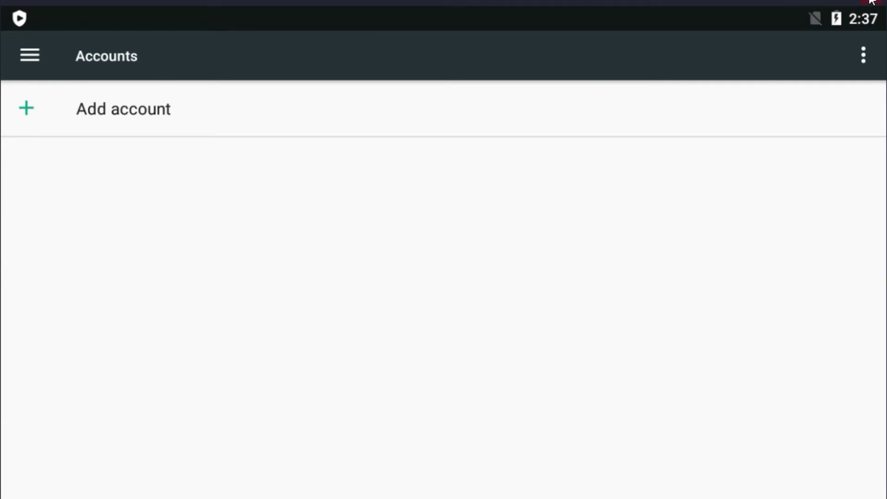
pyautogui.click(872, 1)
pyautogui.click(476, 270)
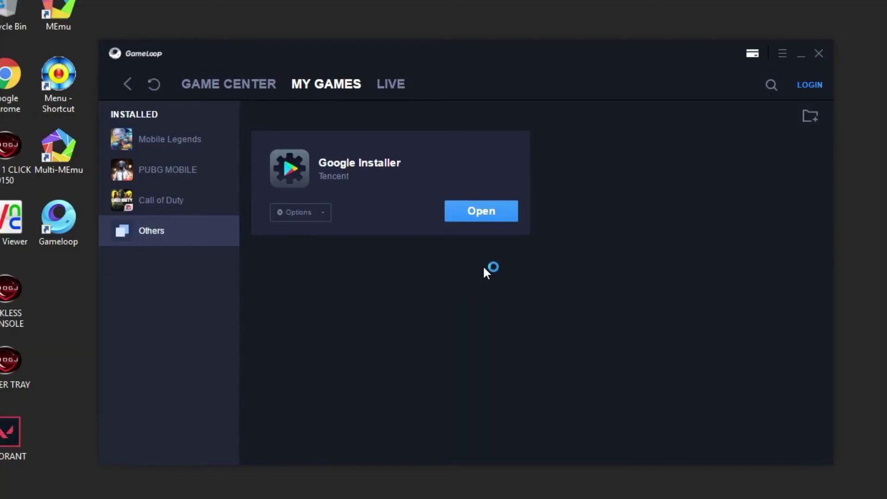
# Close the GameLoop launcher and bring RDGJ Diskless Fix to the front.
pyautogui.click(156, 91)
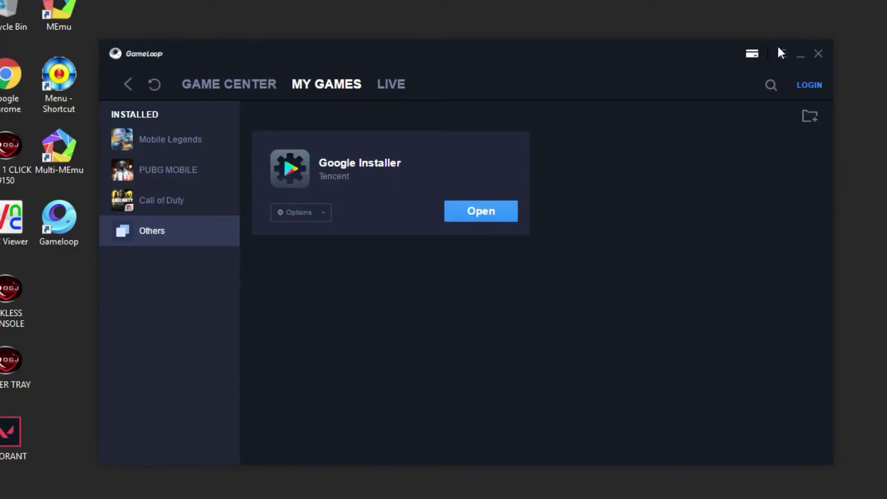
pyautogui.click(819, 59)
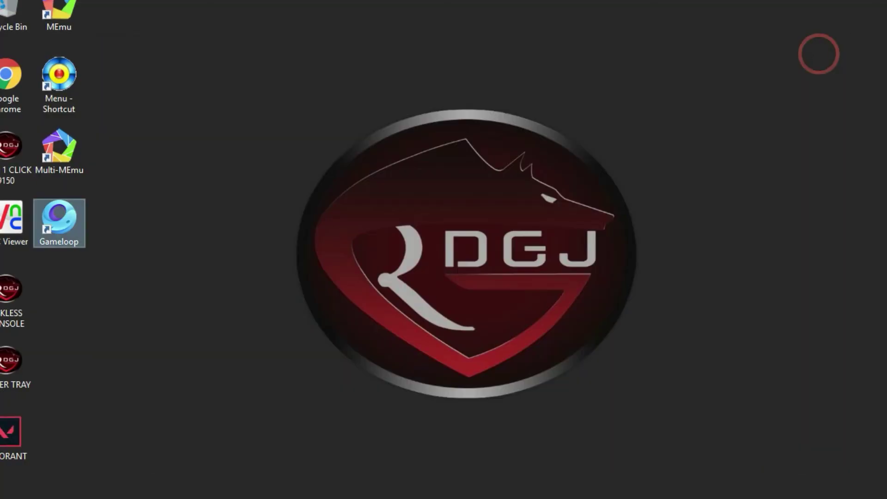
pyautogui.click(62, 493)
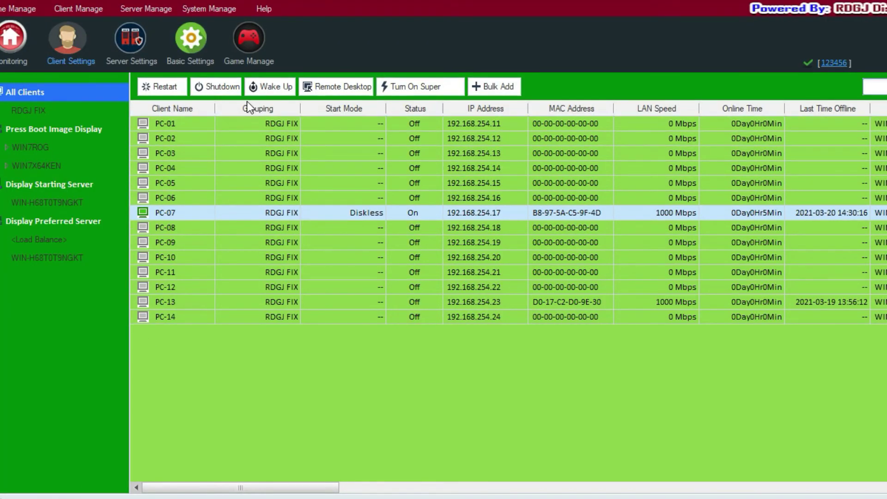
# Restart client PC-07 and open its Remote Desktop view.
pyautogui.click(164, 88)
pyautogui.click(443, 336)
pyautogui.click(336, 87)
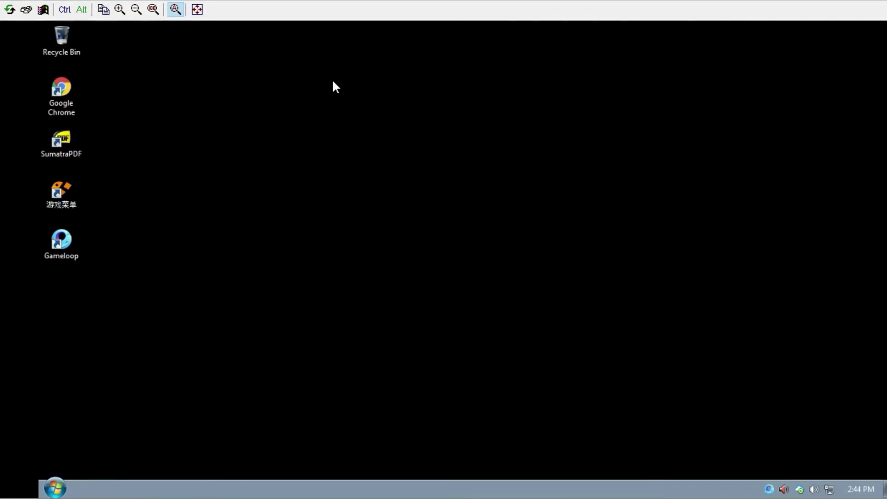
# Start GameLoop from the PC-07 desktop icon and launch Mobile Legends from My Games.
pyautogui.doubleClick(61, 241)
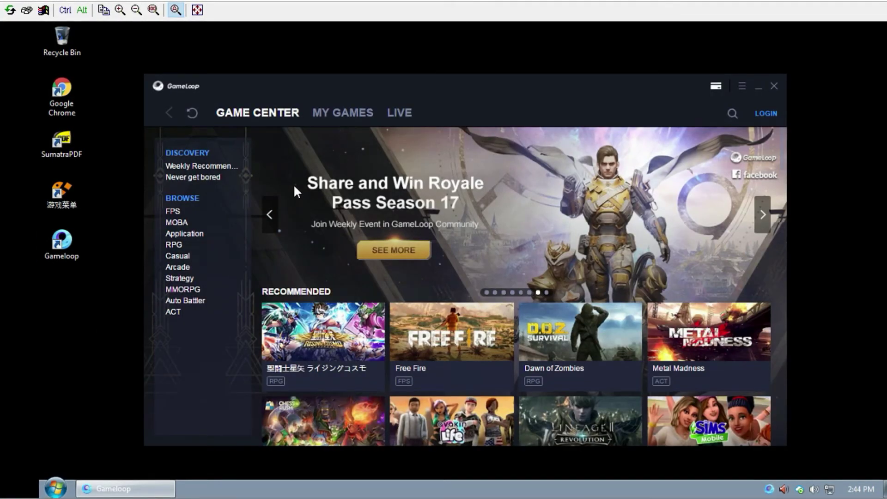
pyautogui.click(340, 113)
pyautogui.click(205, 214)
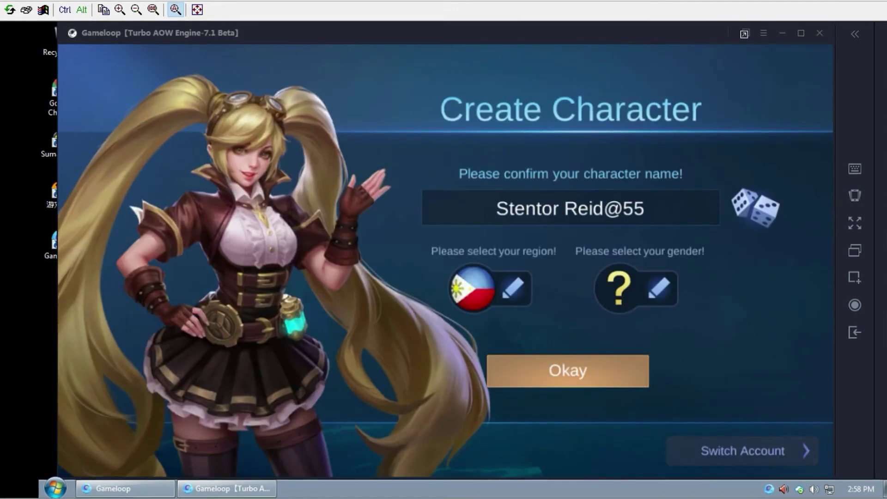
# Switch Mobile Legends' login to Google Play Games, add a new account, and select the email field.
pyautogui.click(752, 447)
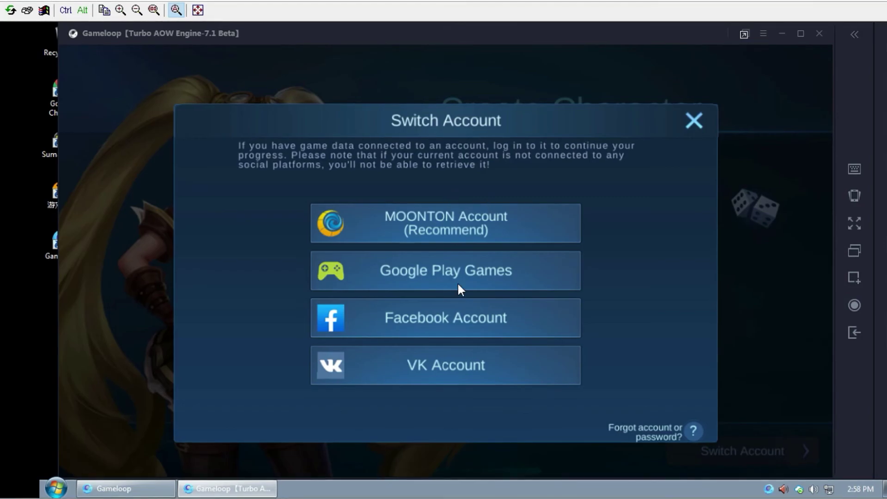
pyautogui.click(455, 273)
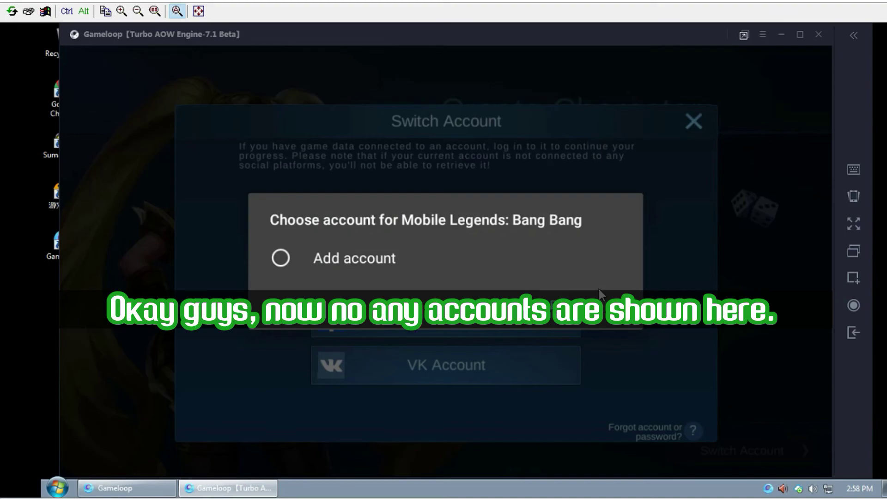
pyautogui.click(599, 291)
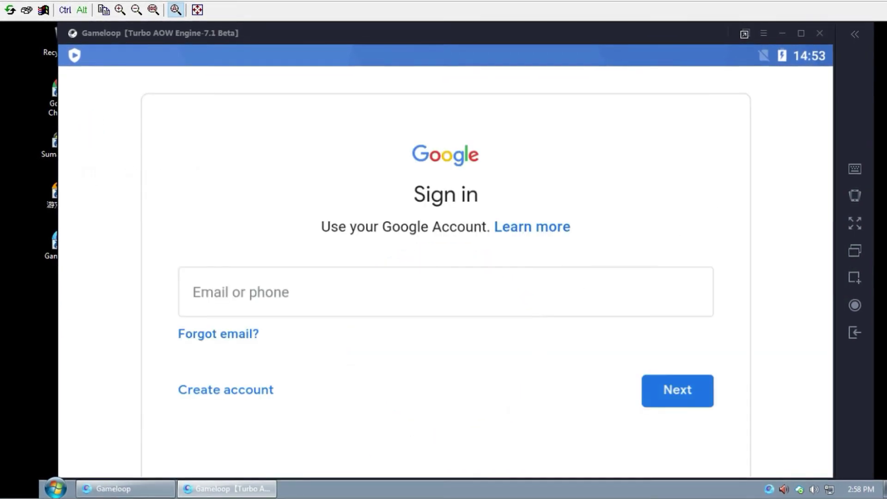
pyautogui.click(409, 291)
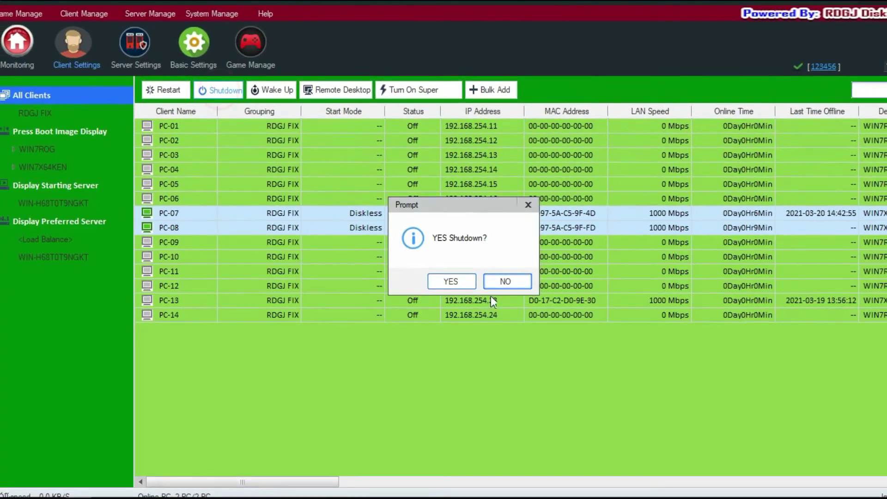
# Cancel the PC-07 shutdown, close the RDGJ Diskless Fix console, and refresh the server desktop.
pyautogui.click(448, 279)
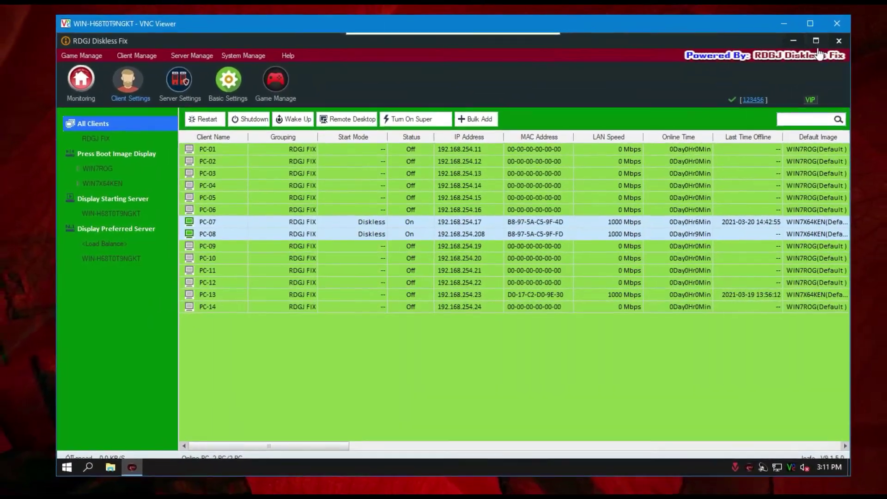
pyautogui.click(838, 41)
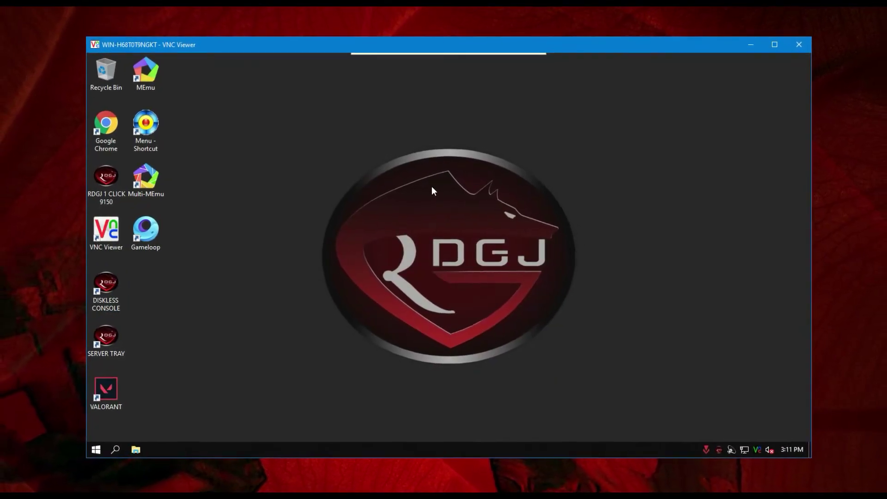
pyautogui.rightClick(432, 187)
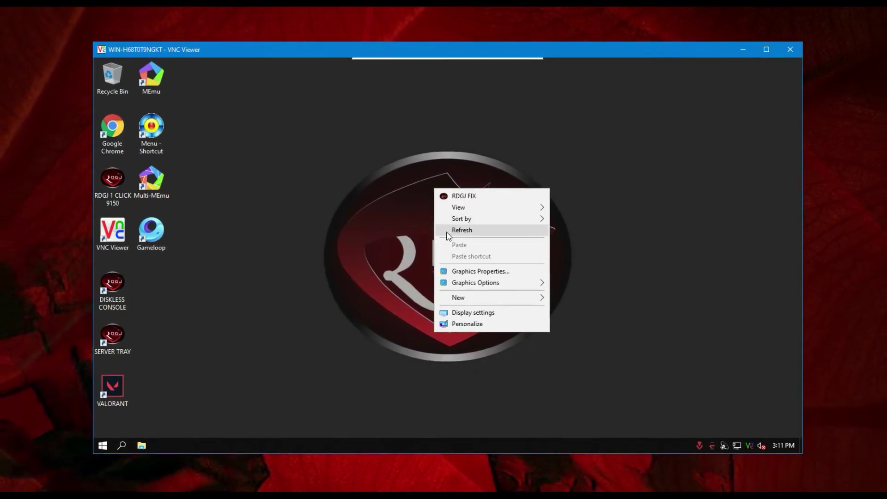
pyautogui.click(452, 231)
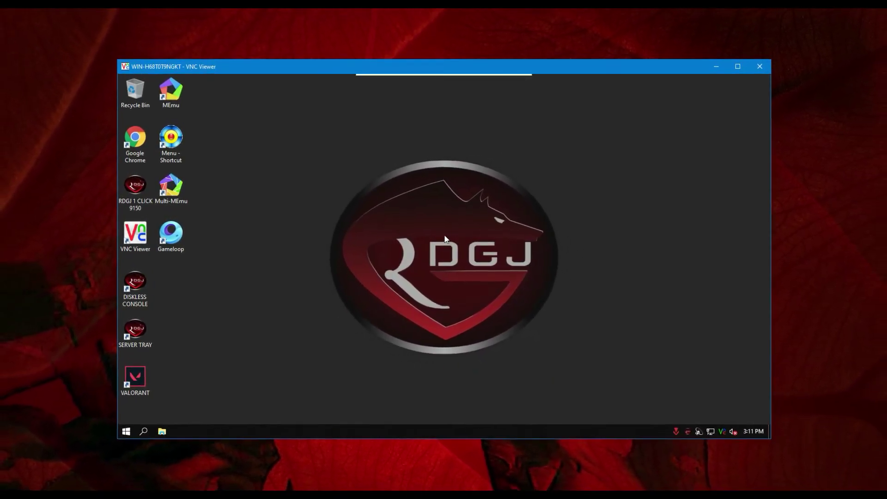